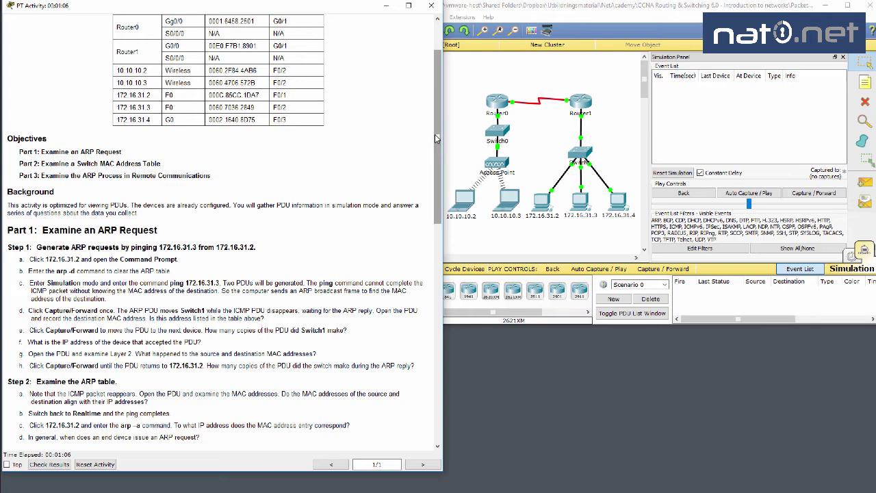
Review the activity instructions and open the Command Prompt on PC 172.16.31.2
left_click_drag(435, 134, 436, 107)
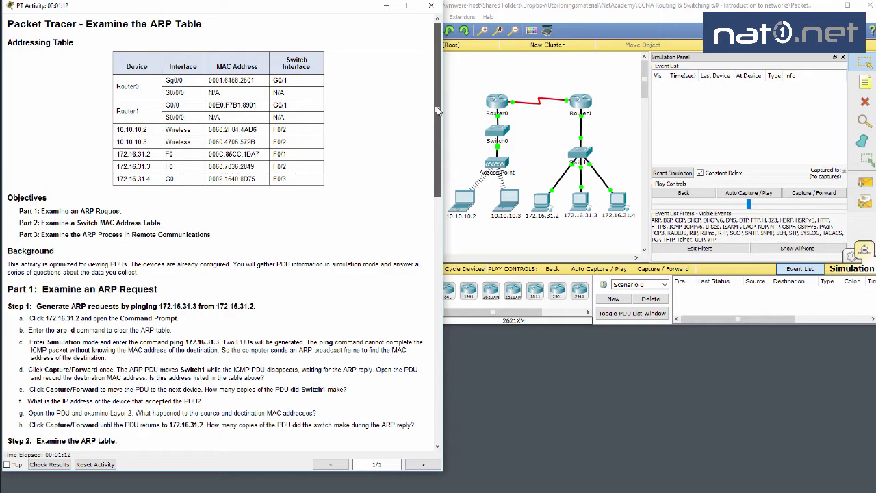
left_click_drag(436, 108, 444, 185)
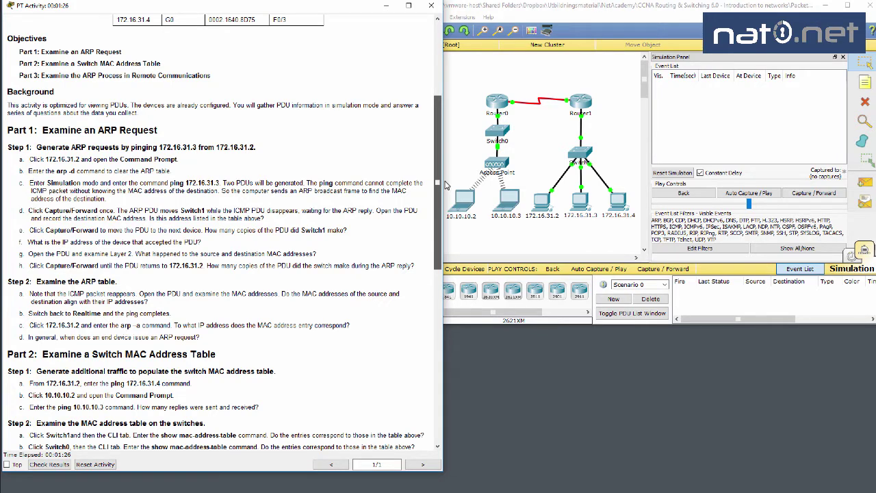
left_click_drag(445, 184, 456, 236)
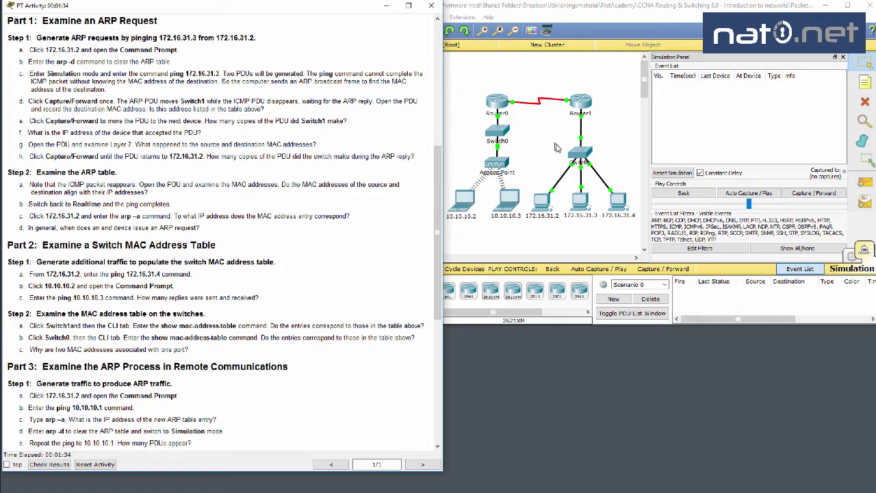
left_click(549, 201)
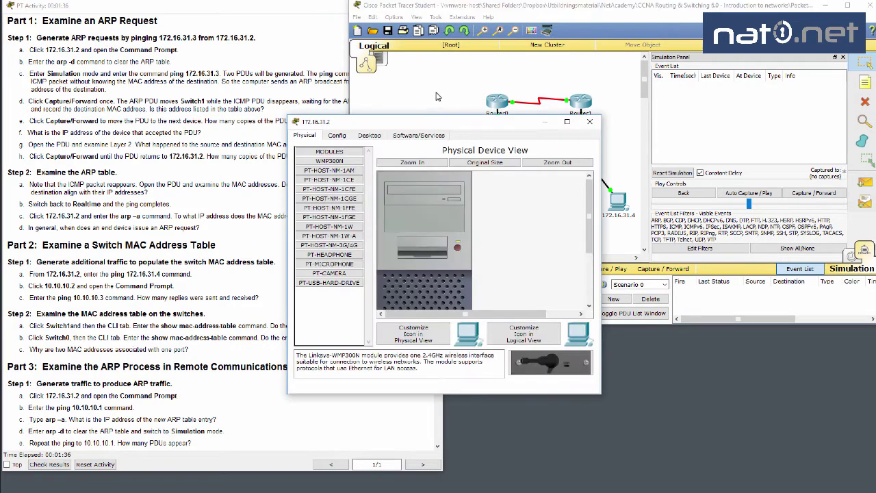
left_click_drag(438, 125, 547, 190)
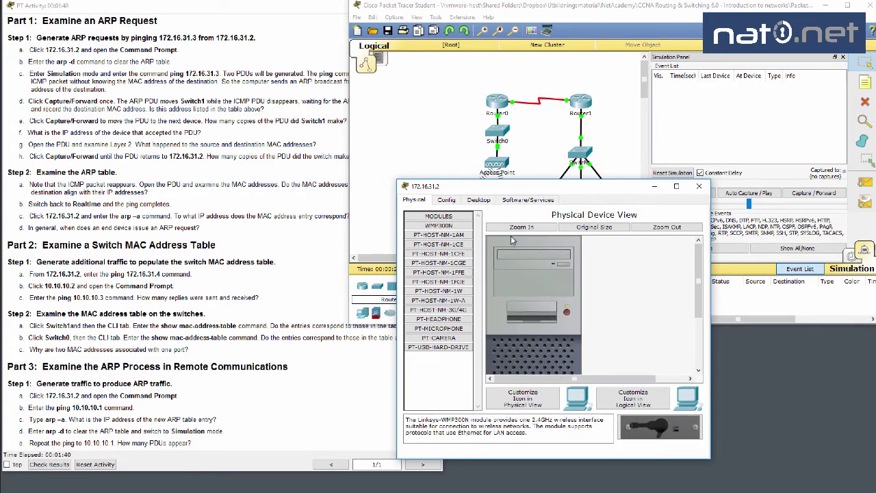
left_click(479, 200)
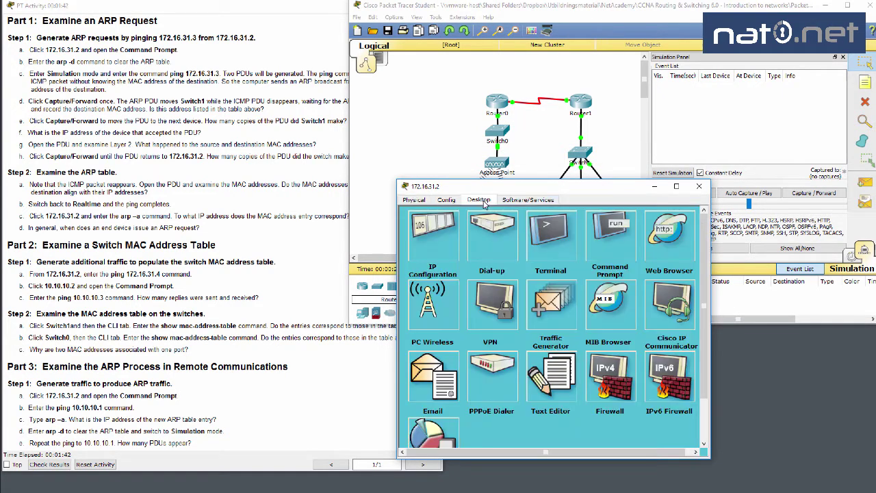
left_click(611, 233)
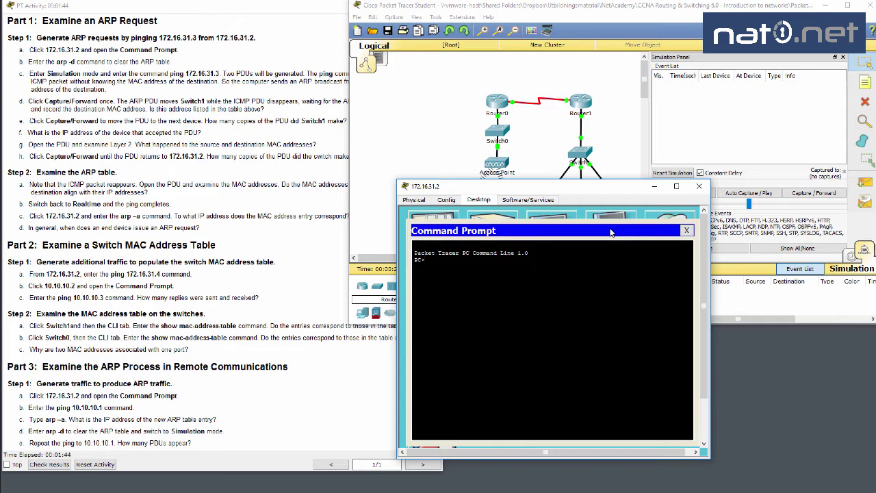
type("ping 172.16.31.1")
key("Return")
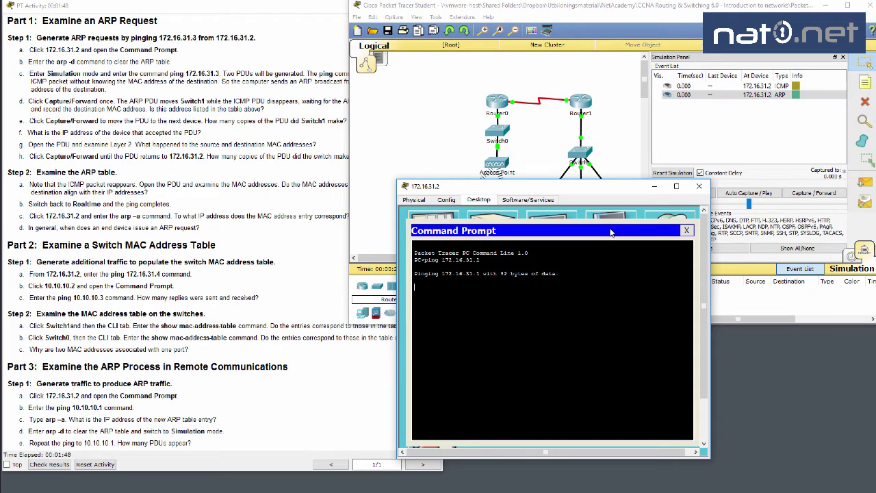
key("ctrl+c")
Try to ping 172.16.31.3 from PC 172.16.31.2, check the instructions for this part, and abort the ping
key("Up")
key("BackSpace")
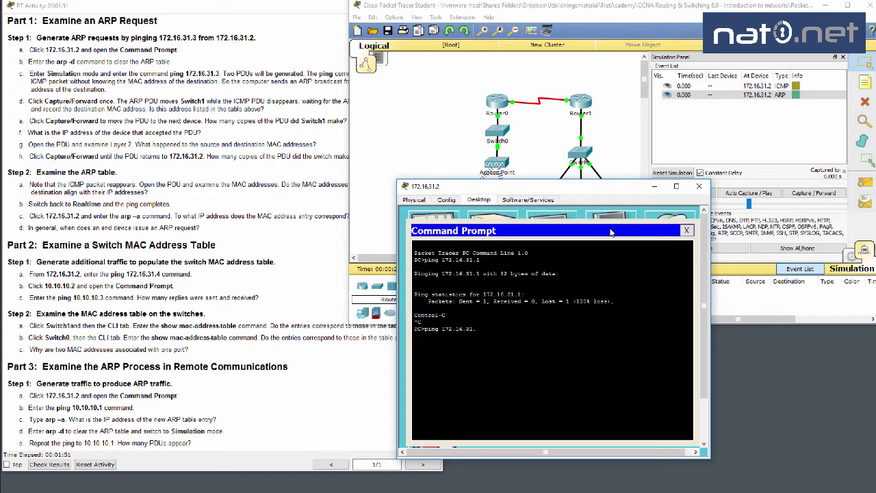
type("3")
key("Return")
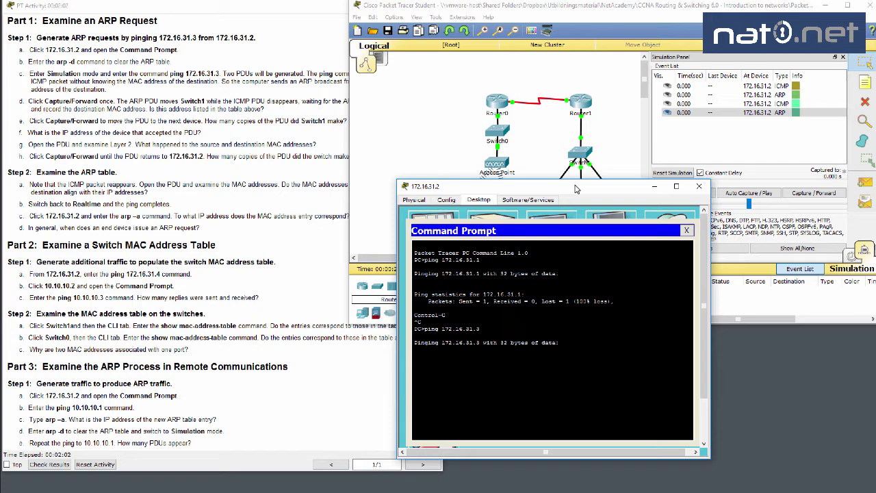
left_click(8, 81)
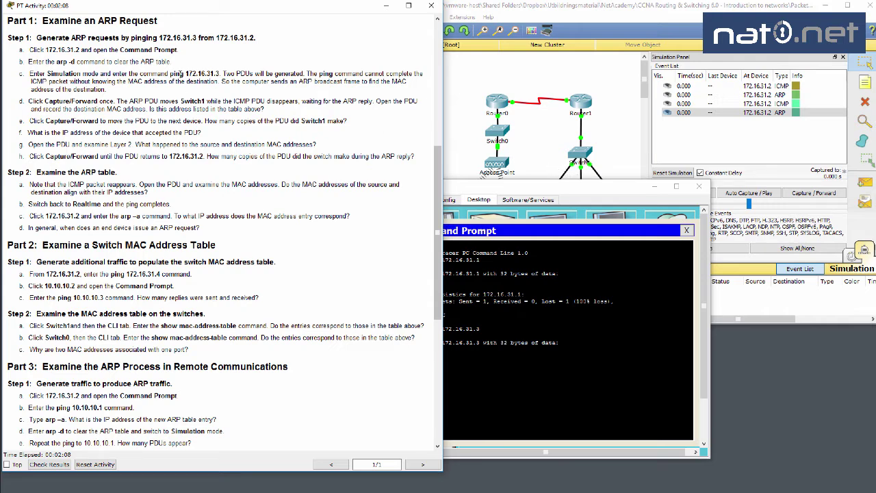
left_click(489, 234)
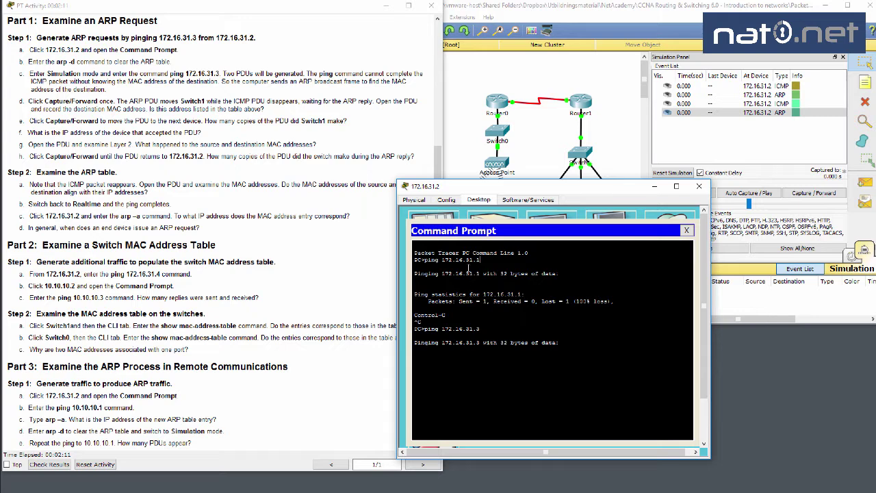
key("ctrl+c")
Clear the pending simulation events and clear the ARP table of PC 172.16.31.2 with arp -d
left_click_drag(614, 192, 354, 181)
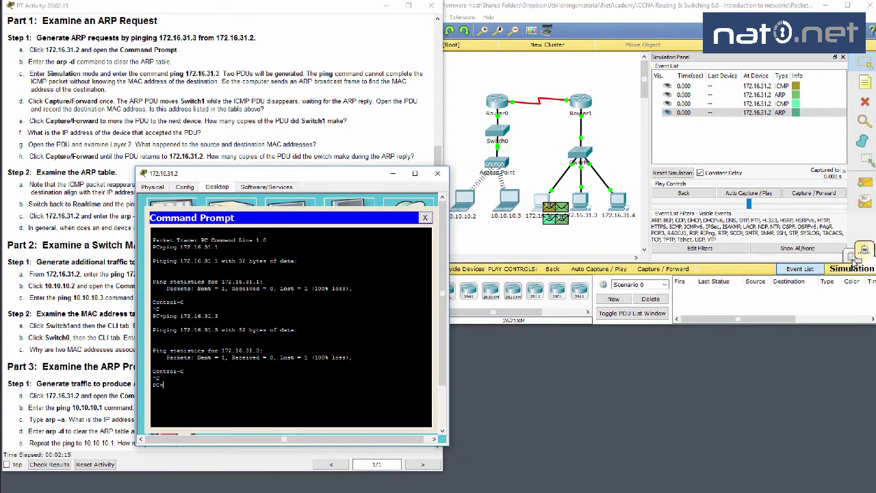
left_click(853, 257)
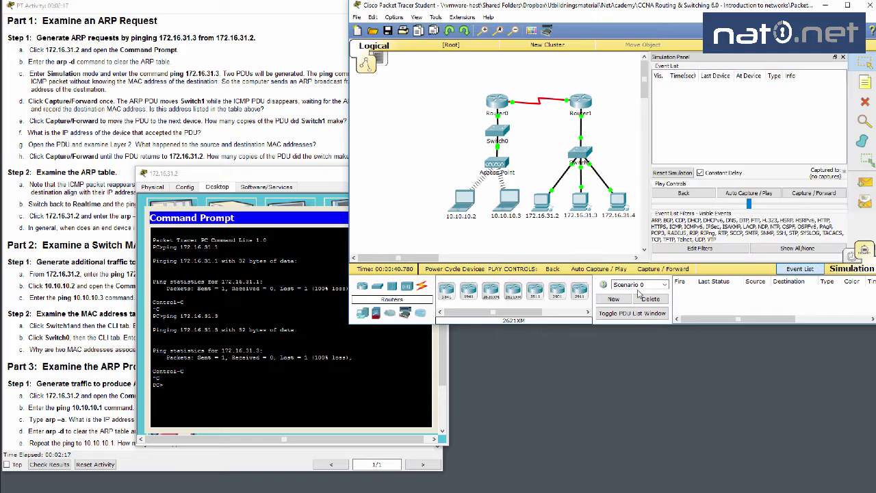
left_click(273, 321)
type("ar")
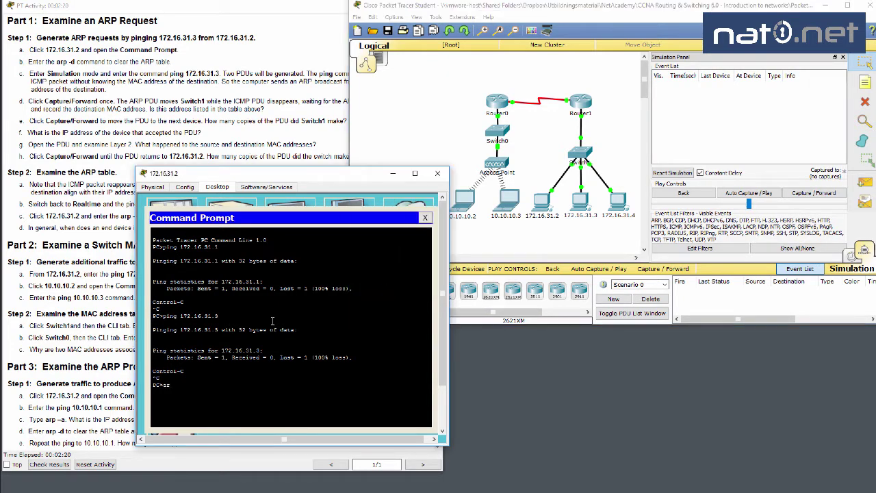
type("p -d")
key("Return")
Switch to Realtime mode and ping 172.16.31.3 from PC 172.16.31.2
left_click_drag(278, 177, 529, 193)
left_click(849, 260)
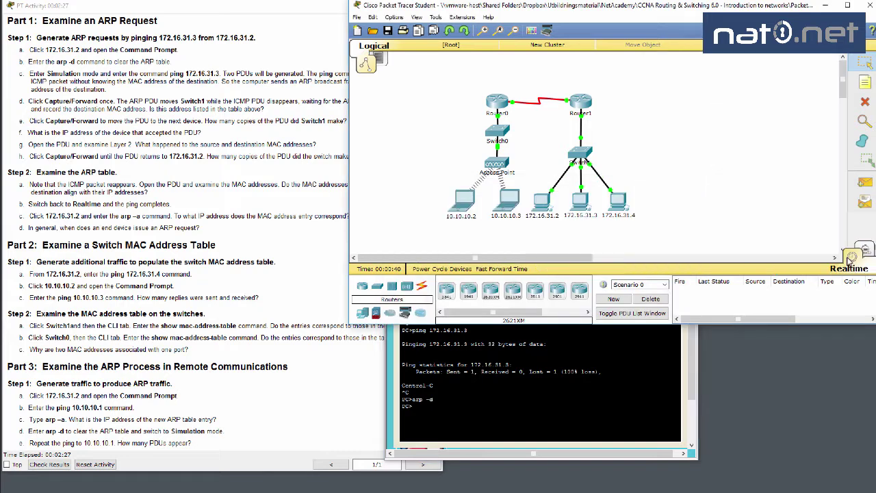
left_click(687, 363)
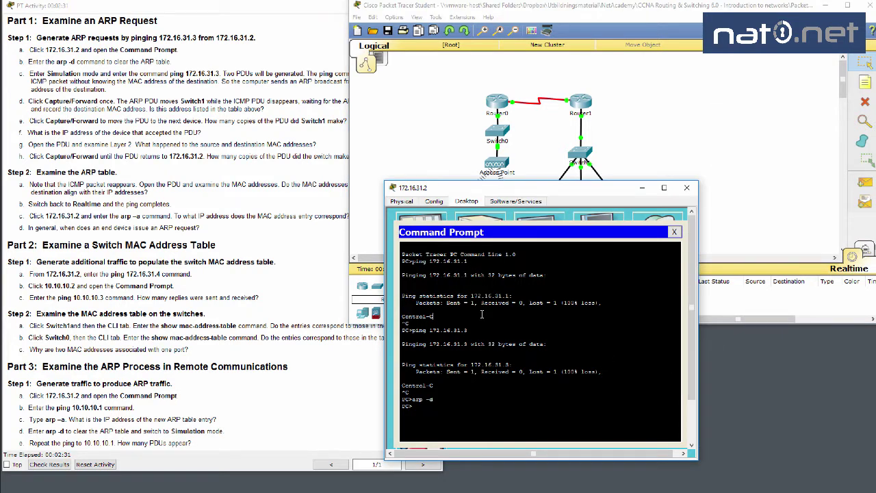
key("Up")
key("Up")
key("Return")
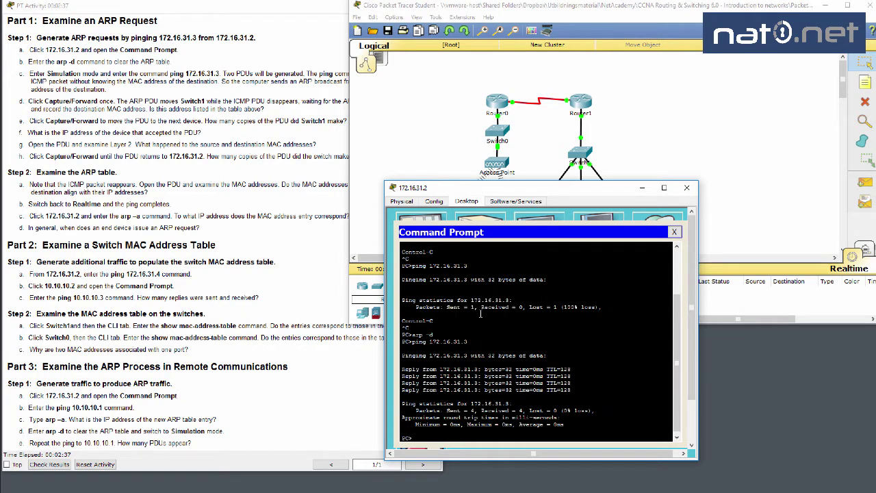
Clear the ARP table of PC 172.16.31.2 with arp -d, switching to Simulation mode
type("arp -d")
key("Return")
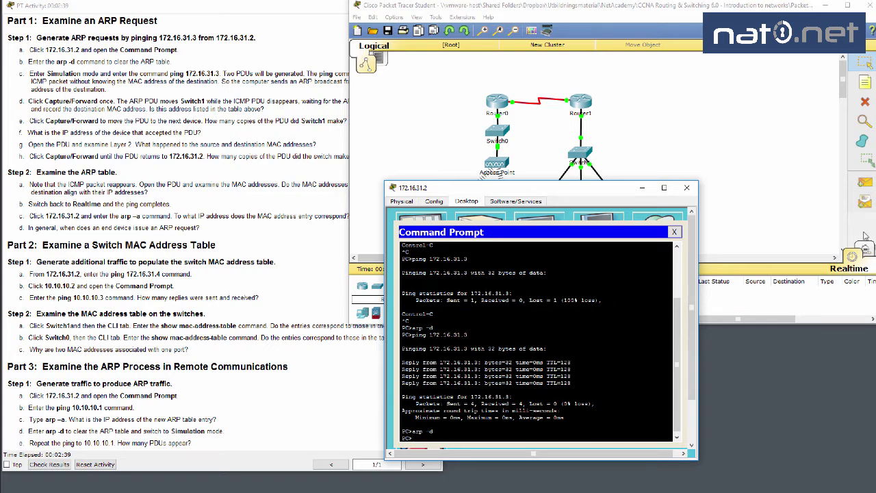
left_click(863, 261)
left_click(583, 376)
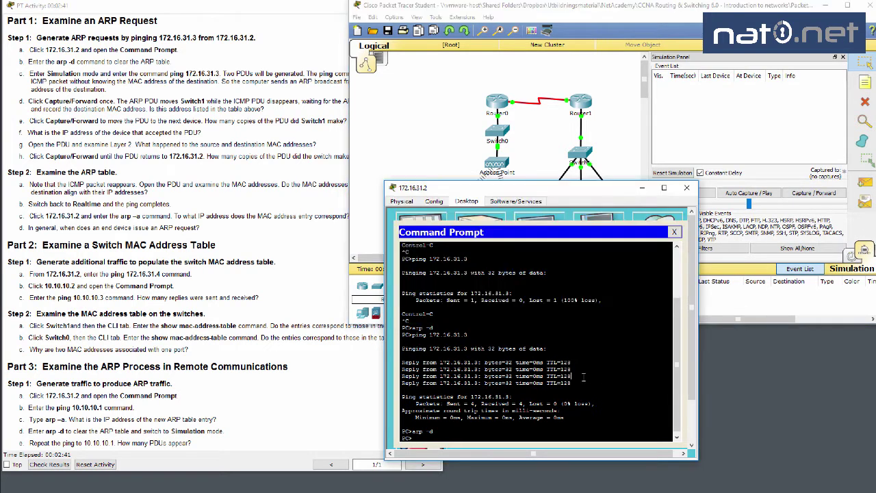
key("Up")
key("Return")
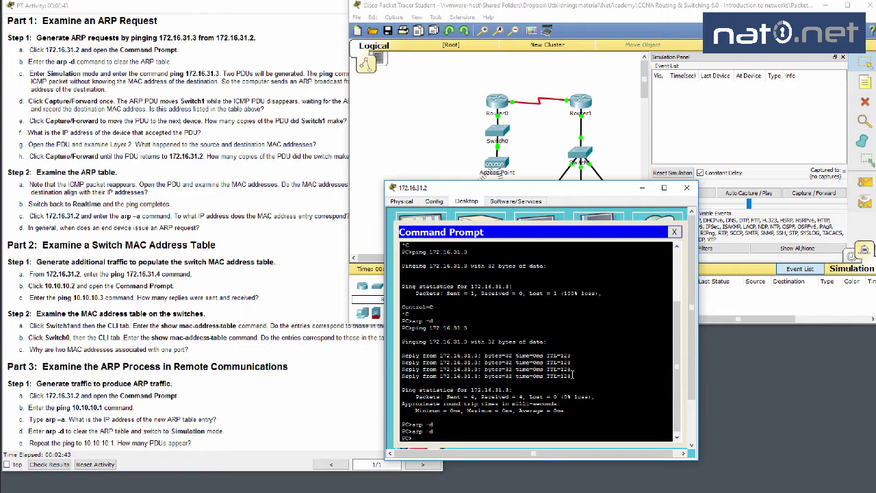
Ping 172.16.31.3 from PC 172.16.31.2 in Simulation mode to generate the PDUs
key("Up")
key("Up")
key("Up")
key("Return")
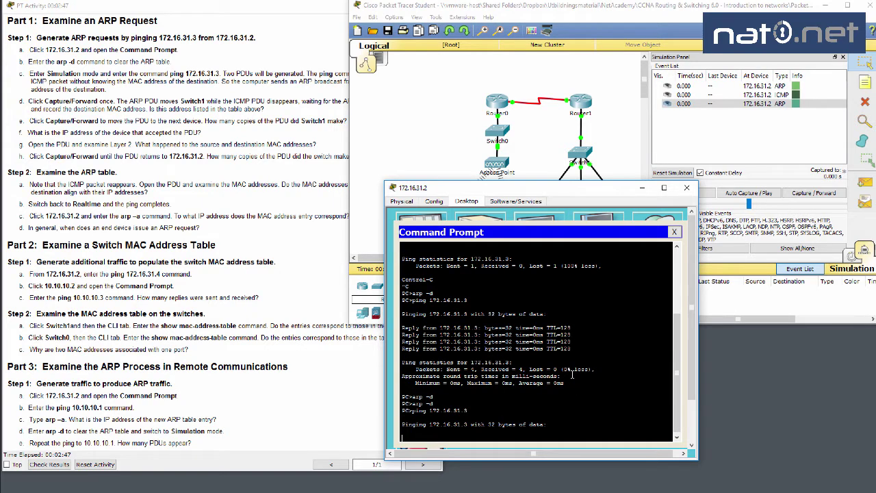
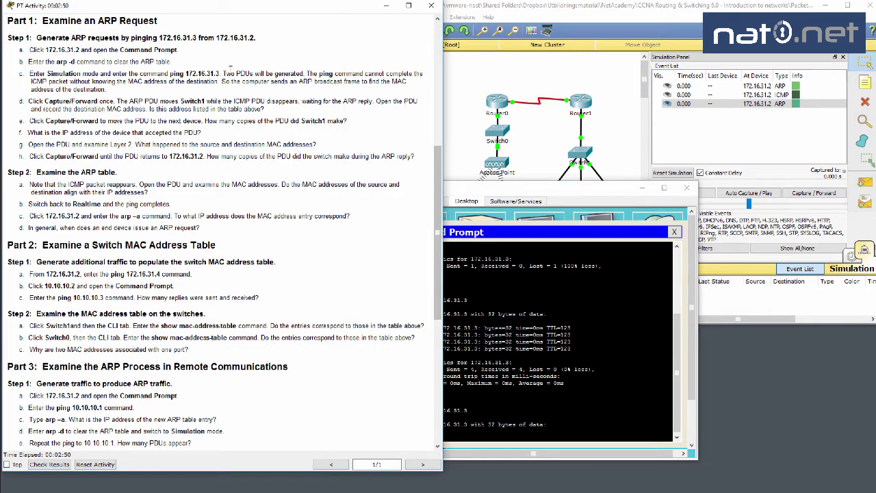
Check the instruction on the number of generated PDUs and inspect the first ARP PDU at PC 172.16.31.2
left_click_drag(221, 73, 301, 72)
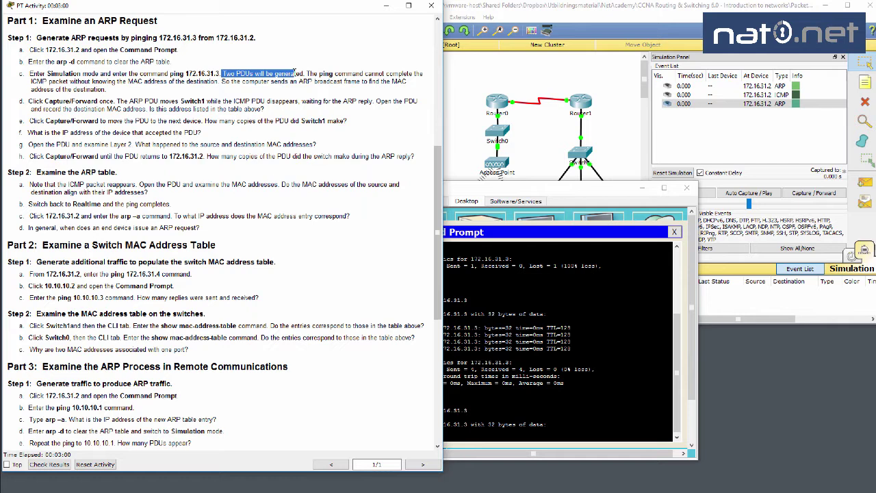
left_click(476, 106)
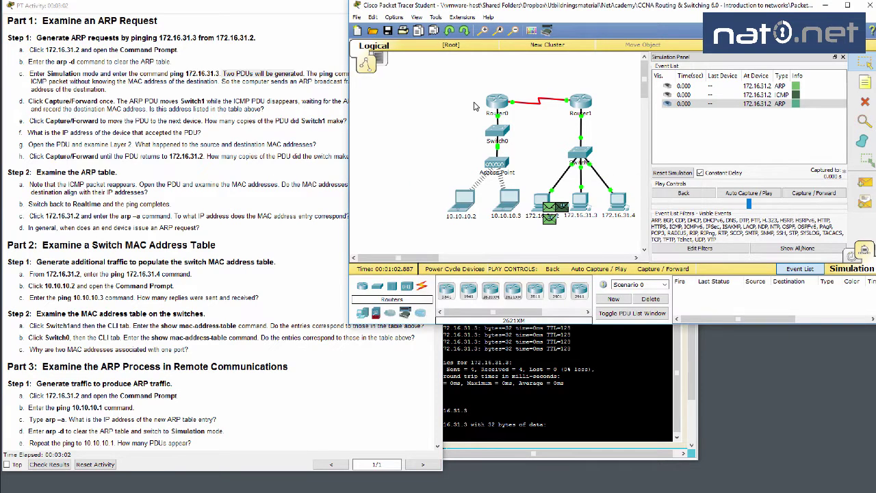
left_click(555, 208)
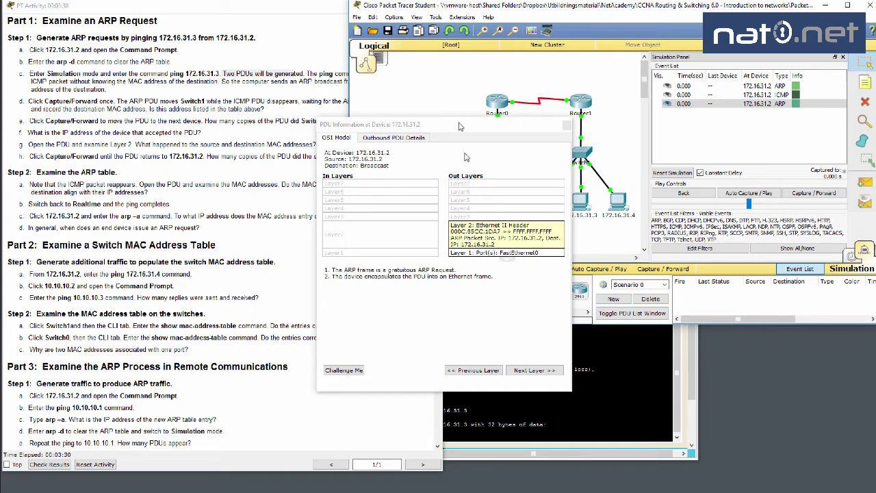
left_click_drag(459, 125, 396, 141)
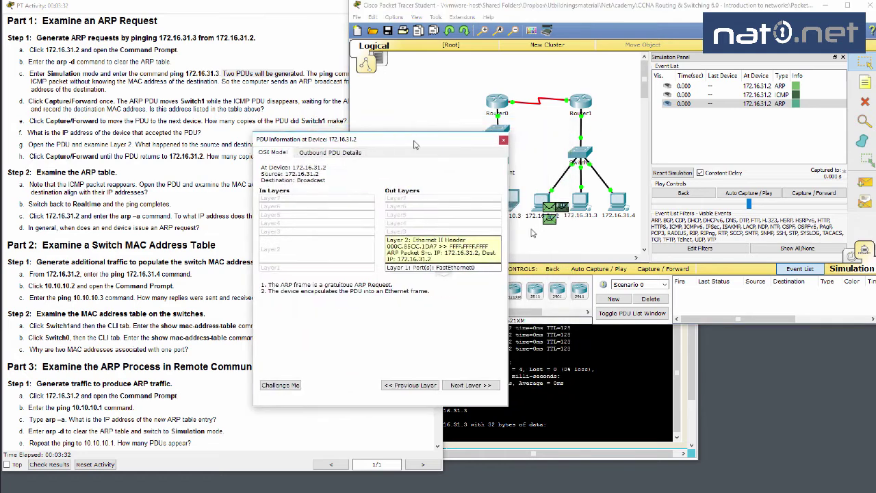
Inspect the other ARP PDU at PC 172.16.31.2, compare it with the instructions, and close its details
left_click(549, 218)
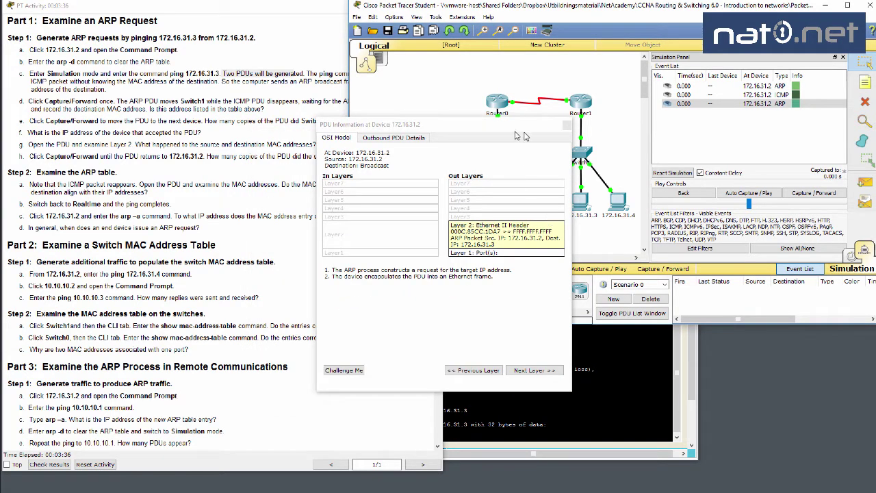
left_click_drag(470, 130, 405, 125)
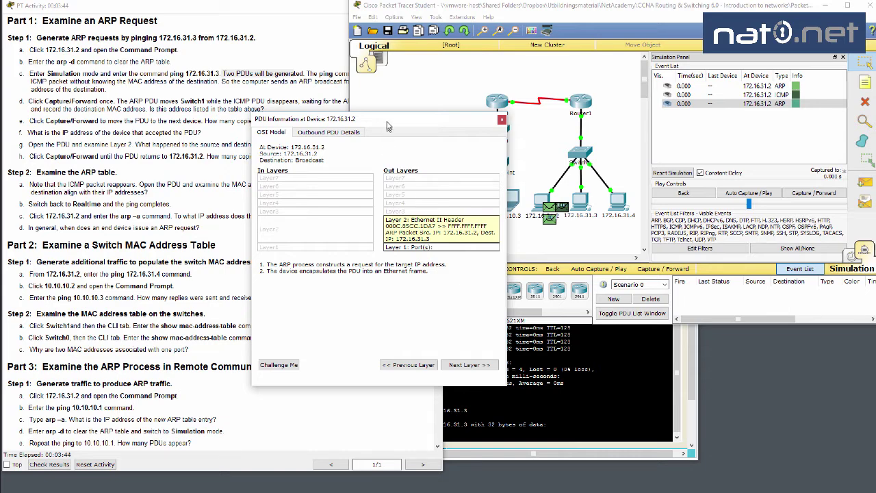
left_click_drag(387, 119, 468, 159)
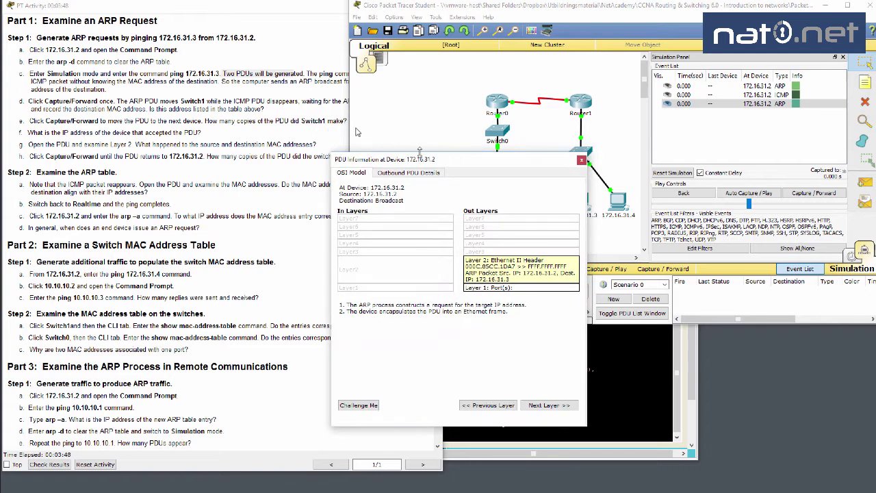
left_click(282, 118)
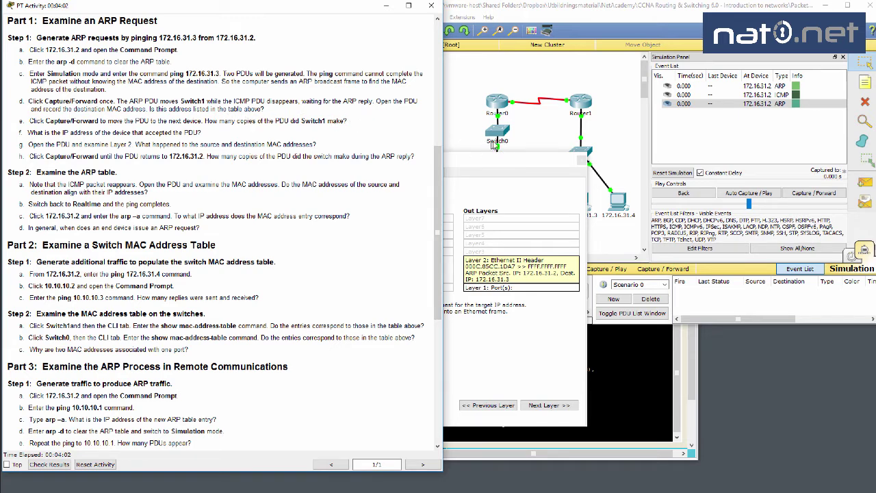
left_click(580, 161)
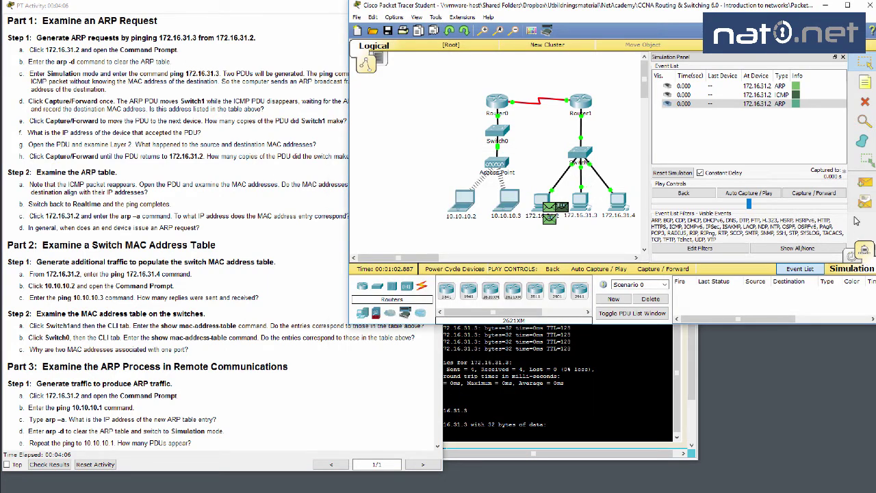
Advance the simulation one event, inspect the ARP PDU at Switch1, and compare its MAC addresses with the Addressing Table
left_click(814, 194)
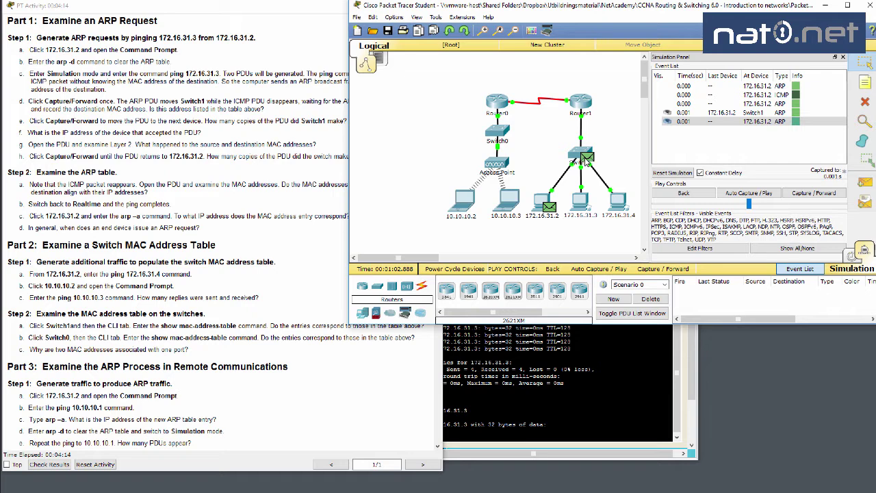
left_click(586, 158)
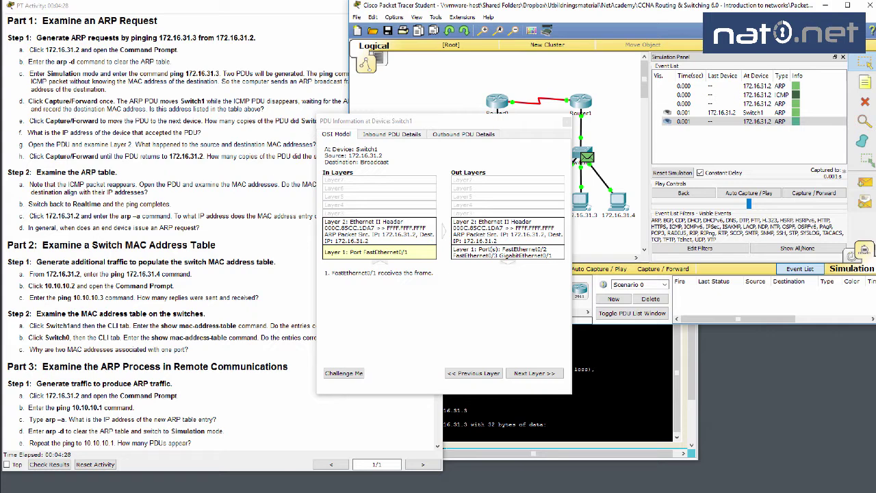
left_click(123, 104)
scroll(123, 104, "up", 3)
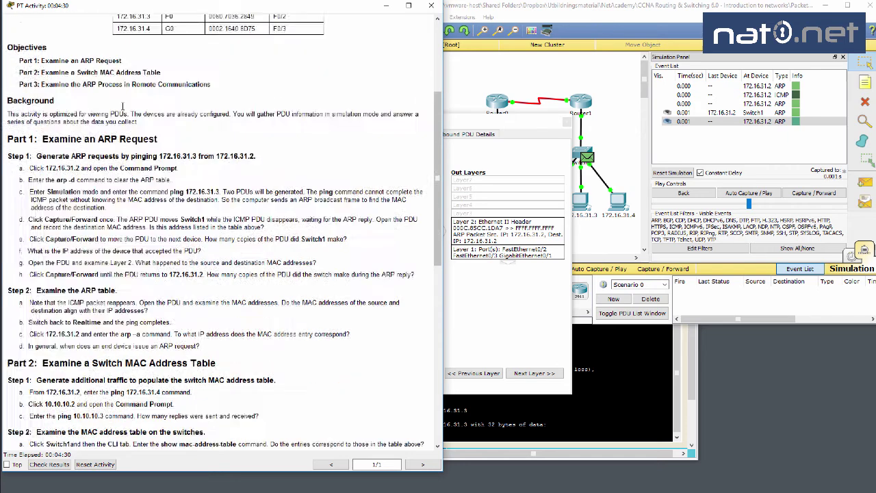
scroll(123, 106, "up", 3)
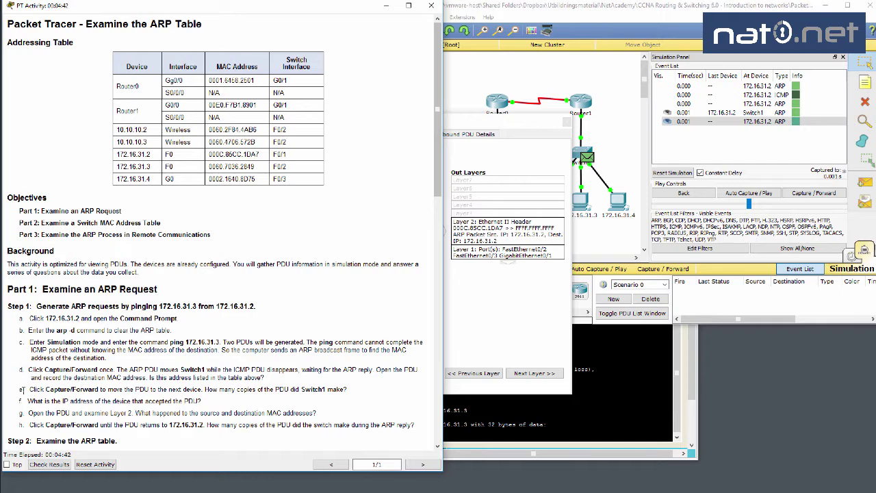
Read instruction e about the copies Switch1 makes, close the PDU details, and capture the next simulation event
left_click_drag(25, 388, 370, 384)
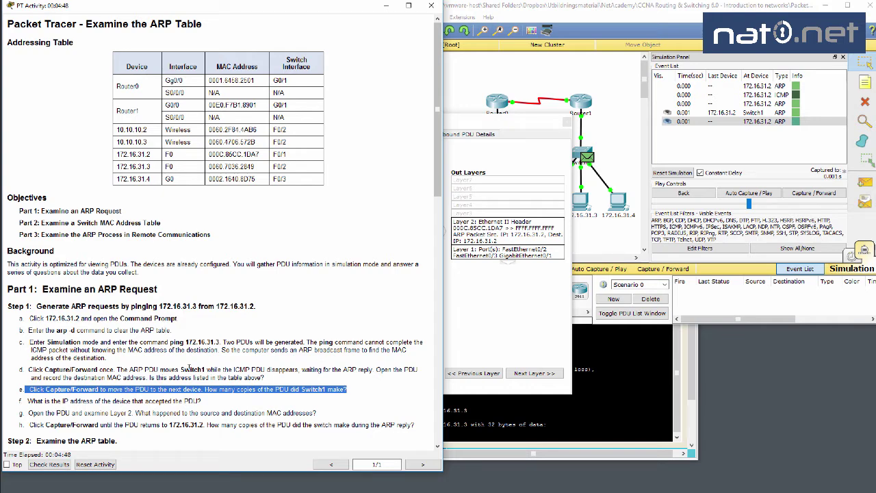
left_click(527, 312)
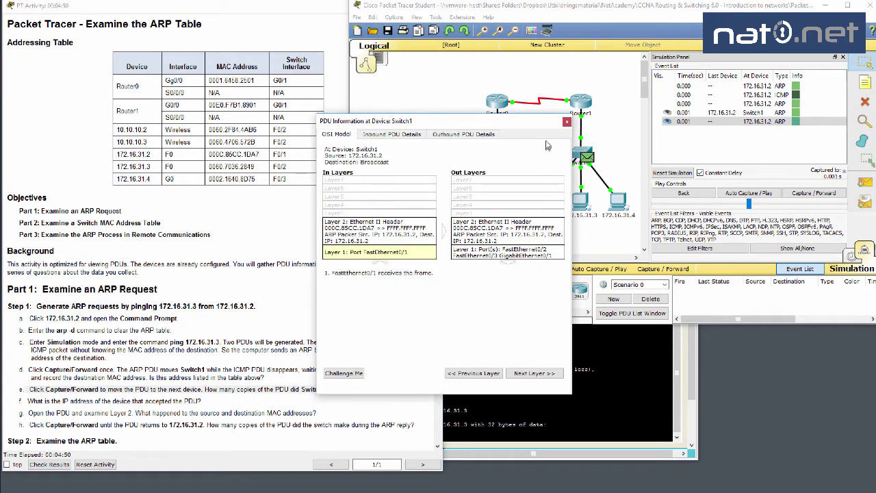
left_click(564, 128)
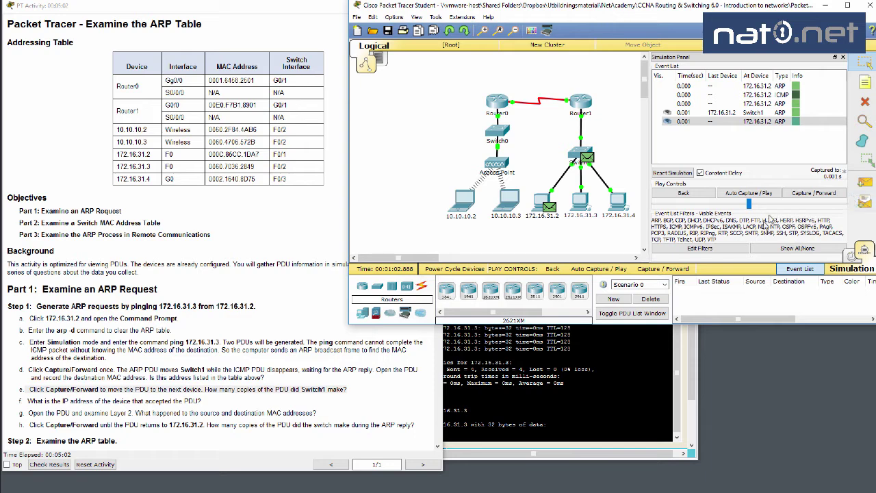
left_click(814, 193)
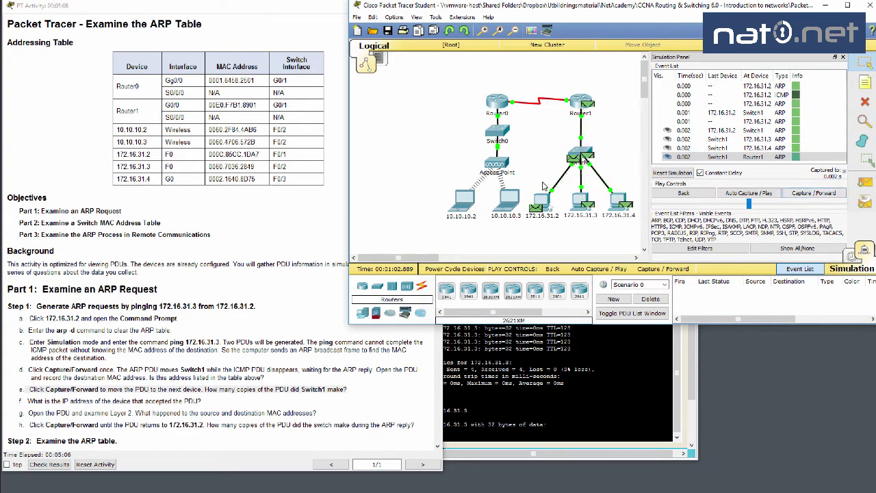
Review instructions d to f and examine Layer 2 of the ARP PDU at PC 172.16.31.3, closing its details
left_click(45, 340)
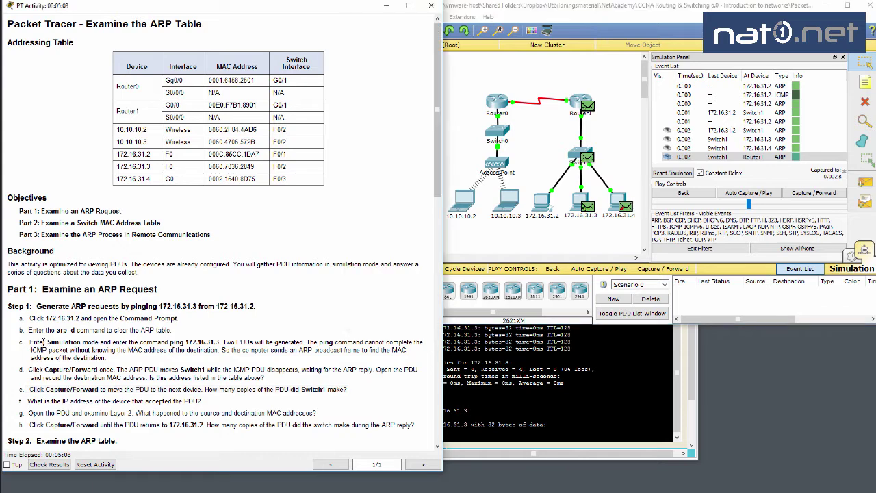
left_click_drag(113, 369, 306, 376)
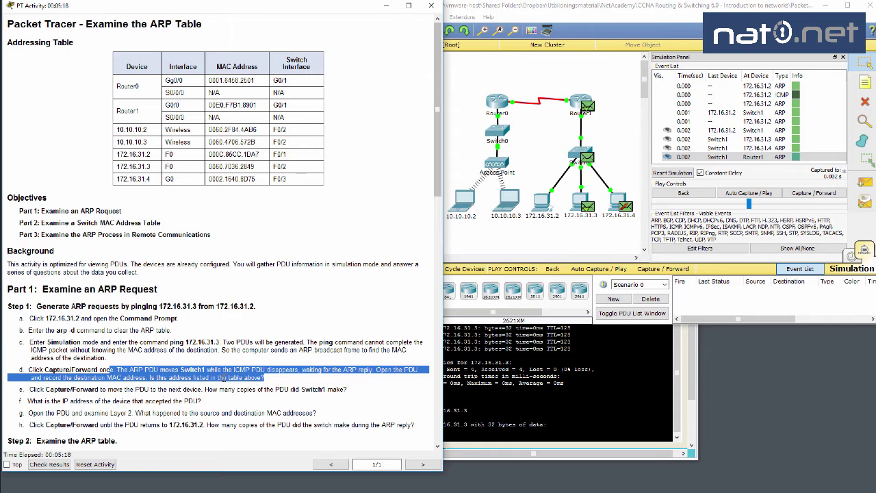
scroll(224, 379, "down", 3)
left_click_drag(21, 312, 203, 312)
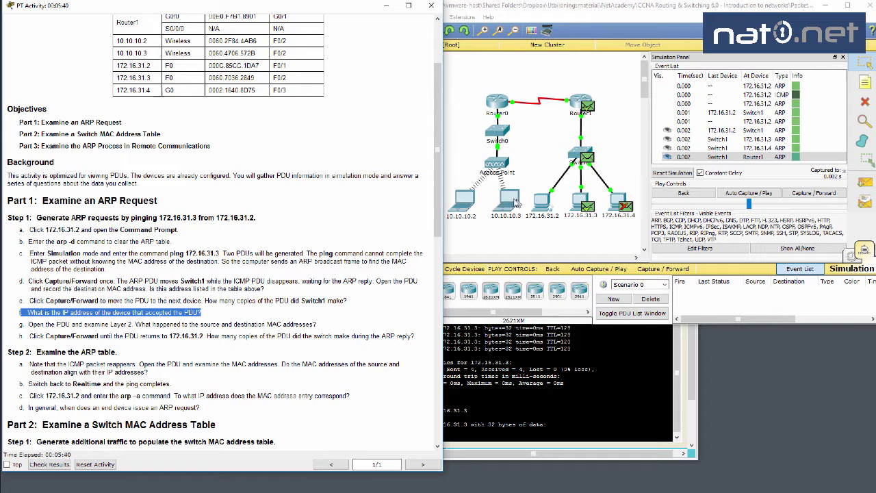
left_click(587, 205)
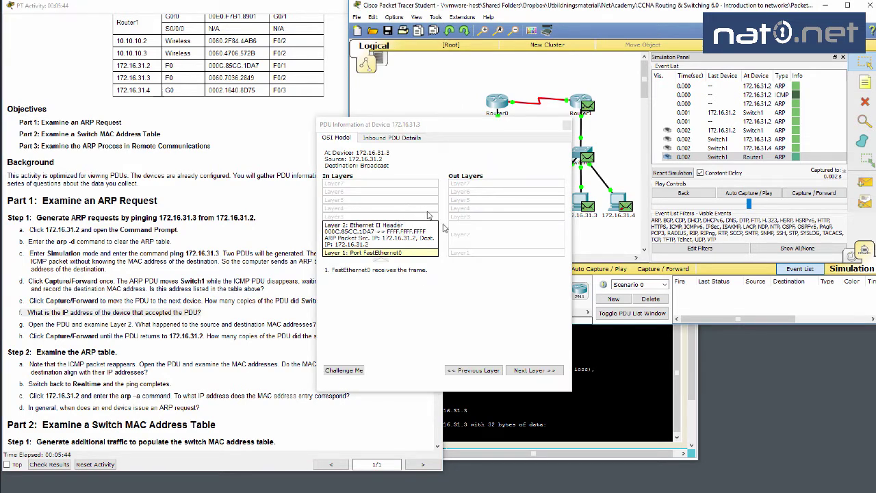
left_click(401, 232)
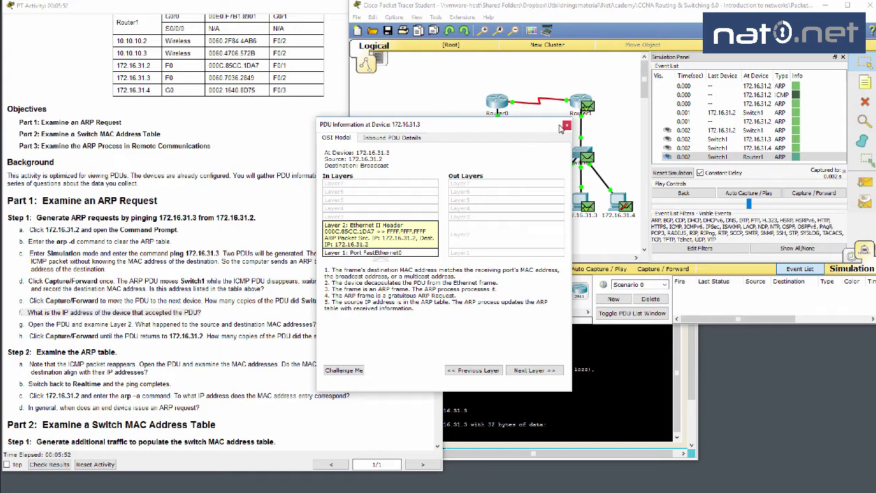
left_click(566, 126)
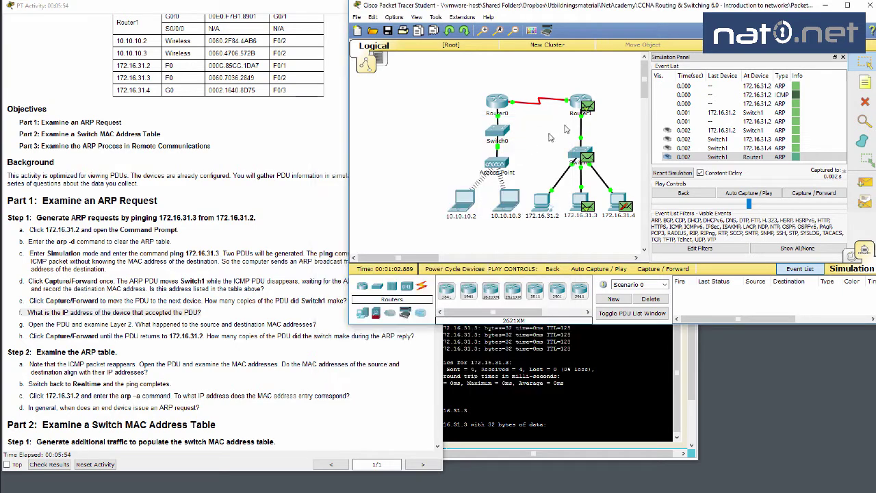
Capture the next event, inspect the inbound and outbound layers of the ARP PDU at PC 172.16.31.3, and close its details
left_click(200, 318)
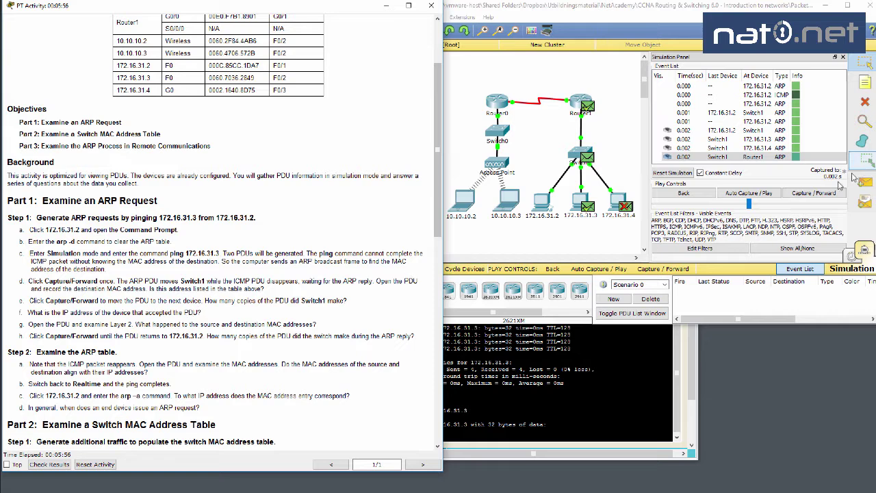
left_click(814, 193)
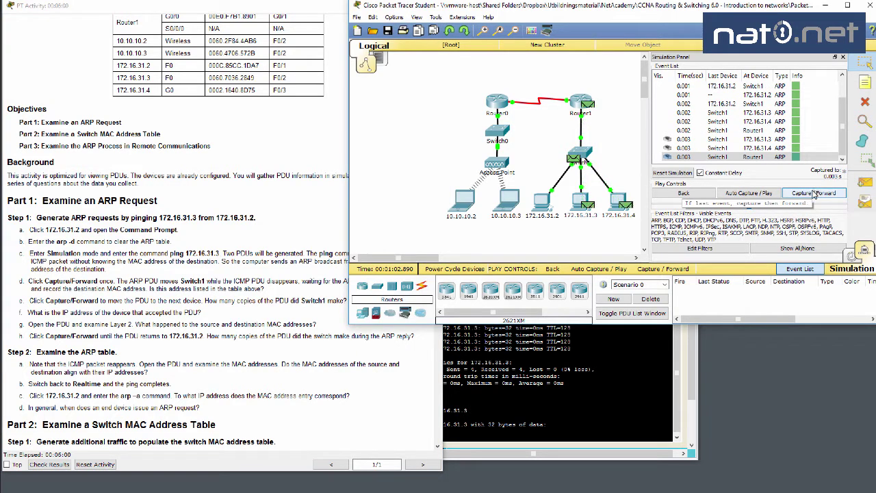
mouse_move(587, 209)
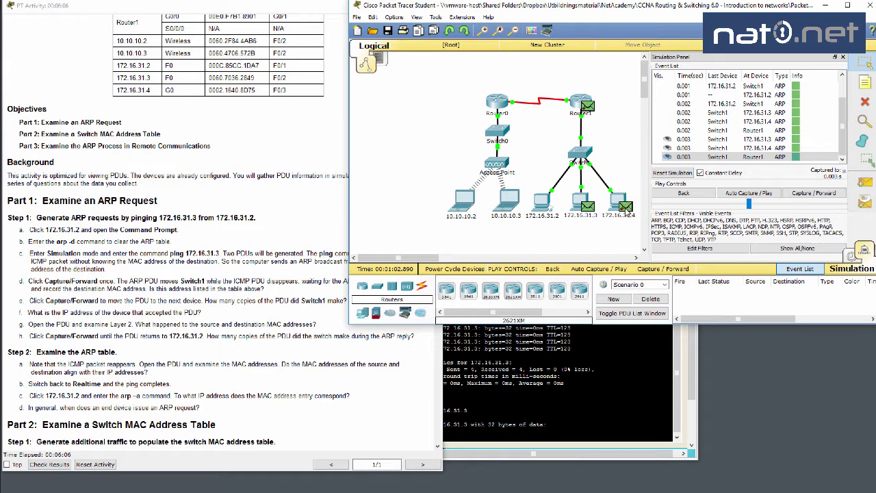
mouse_move(626, 208)
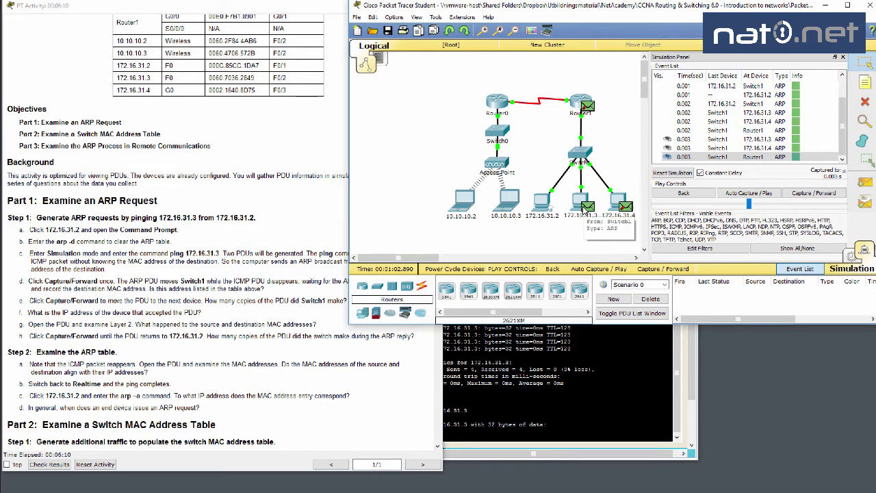
left_click(583, 206)
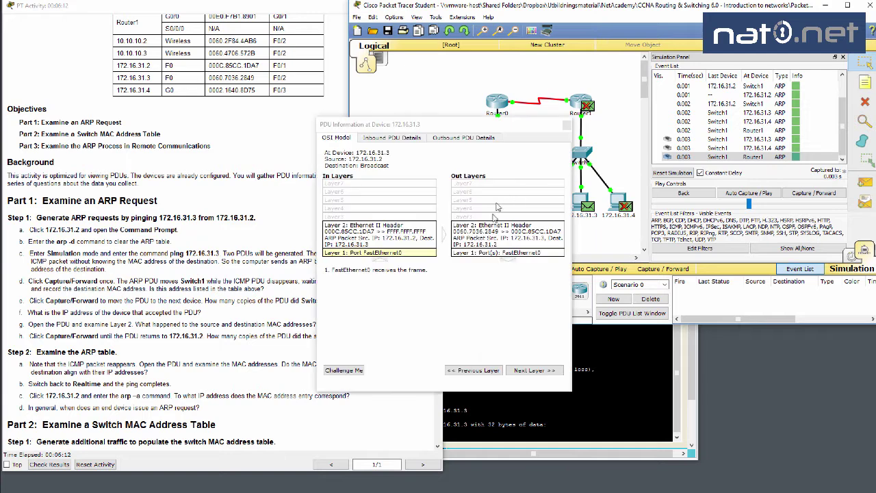
left_click(566, 125)
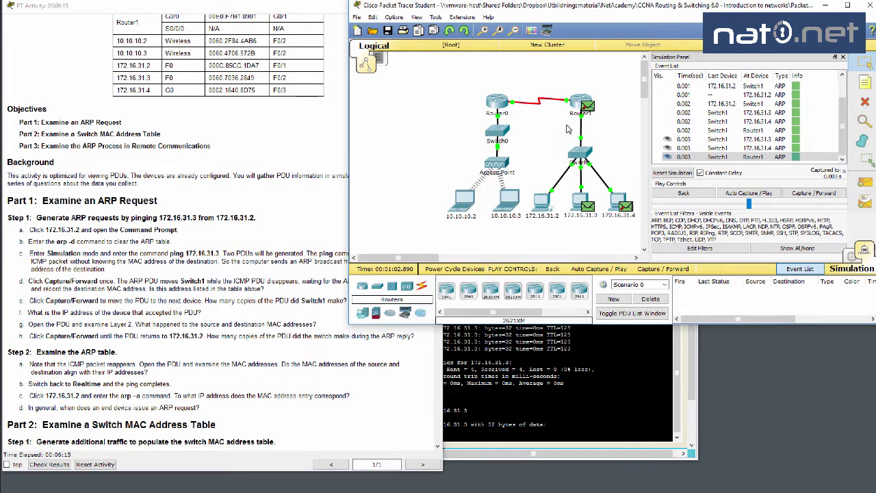
Advance the ARP reply from 172.16.31.3 to Switch1, examine its Layer 2 addresses, and close the PDU details
left_click(812, 195)
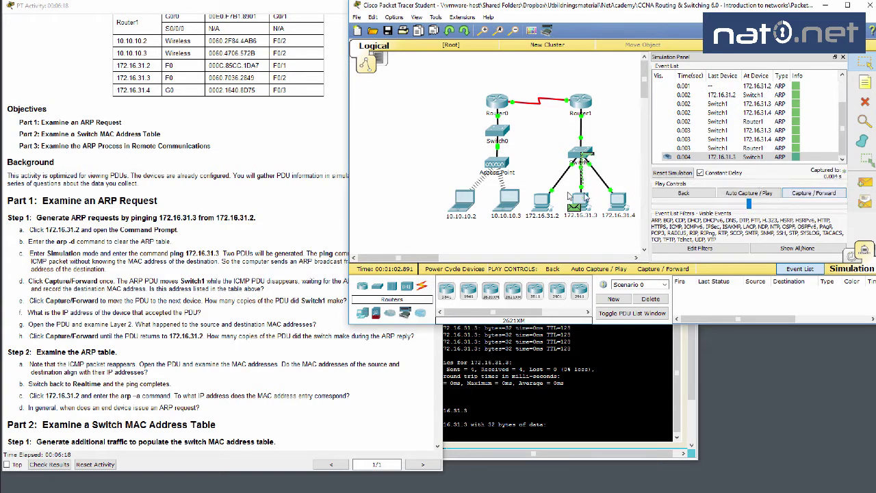
mouse_move(586, 159)
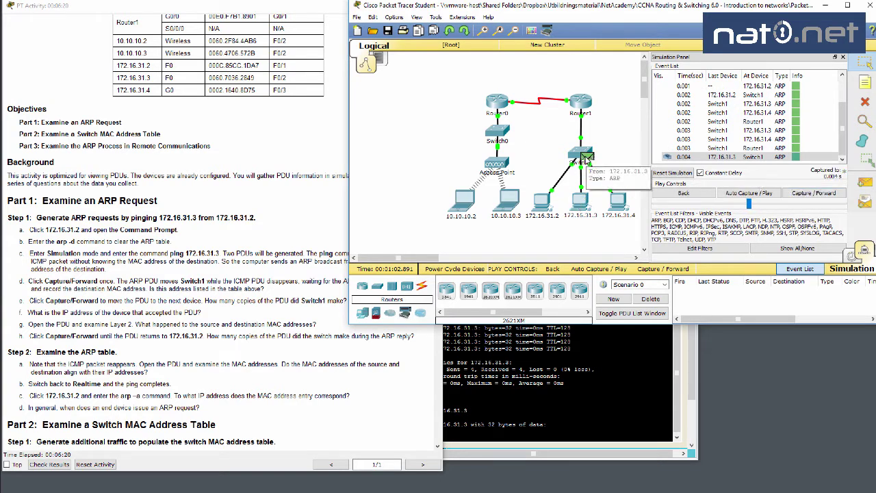
left_click(586, 159)
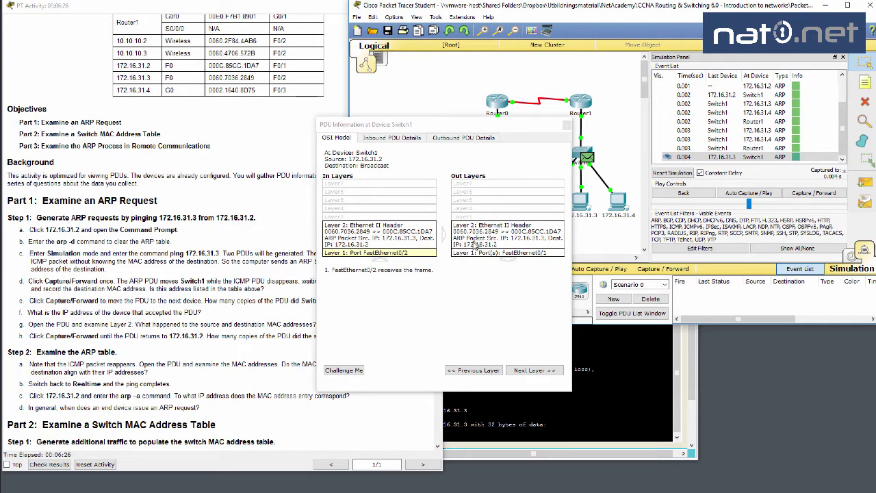
left_click_drag(496, 128, 372, 129)
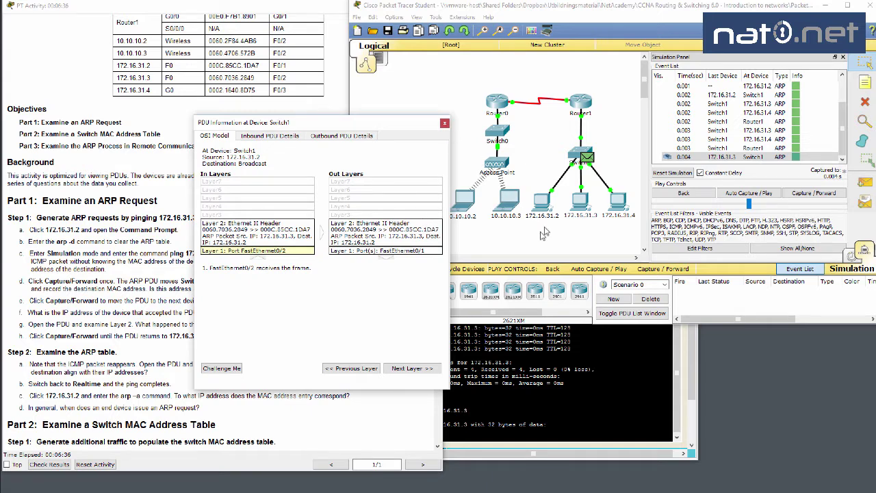
left_click(448, 127)
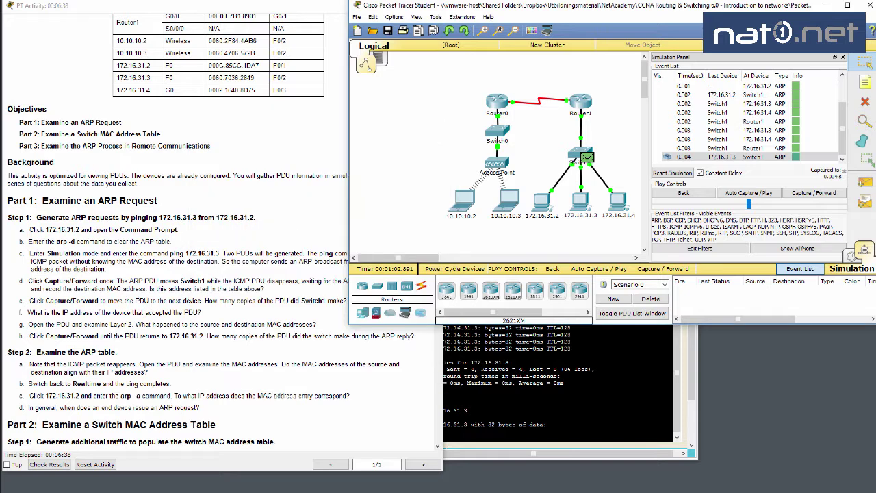
Forward the ARP reply to PC 172.16.31.2, inspect the MAC addresses of the ICMP PDU there, and close its details
left_click(115, 300)
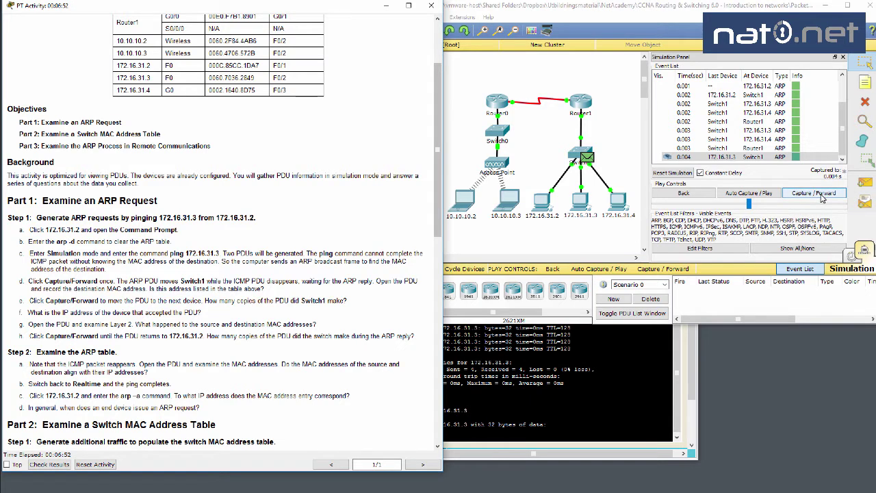
left_click(814, 193)
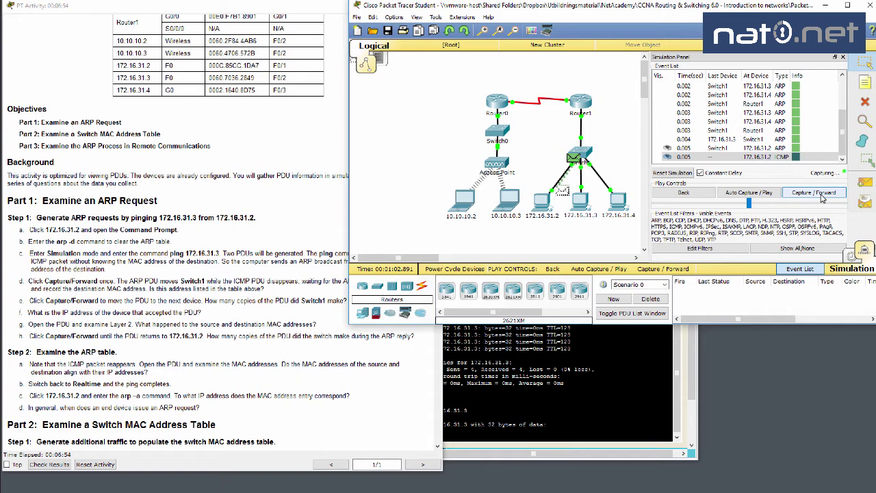
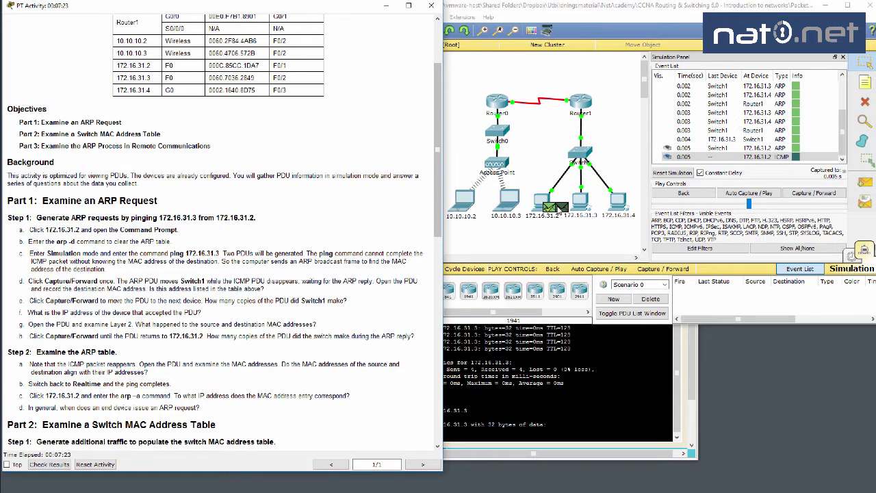
left_click(554, 205)
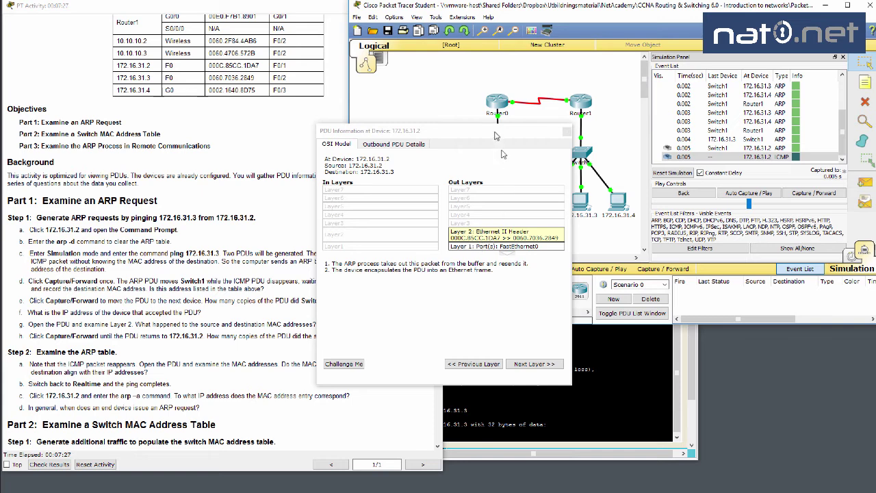
left_click_drag(495, 132, 334, 118)
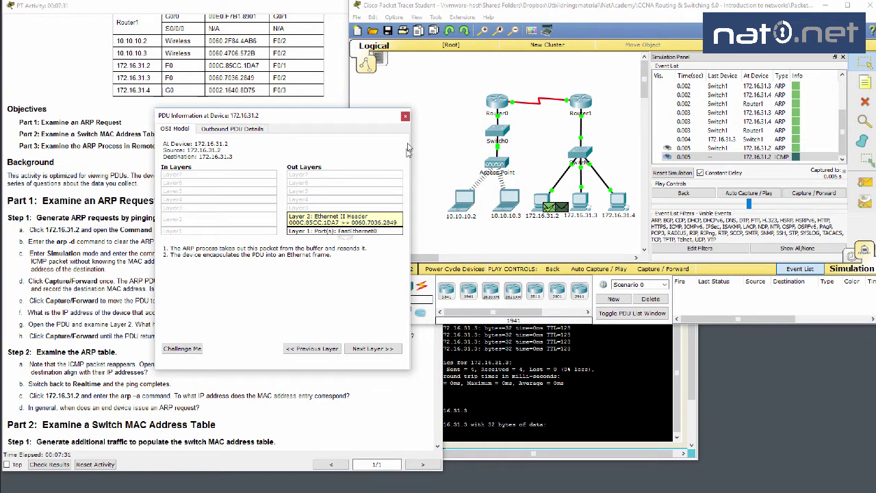
left_click(404, 118)
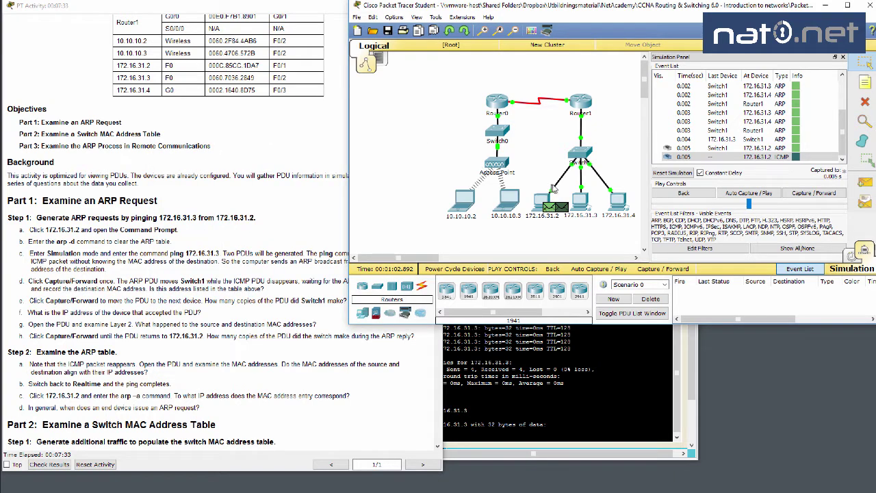
Open the Command Prompt on PC 172.16.31.3 and run ipconfig /all to check its MAC address
left_click(582, 205)
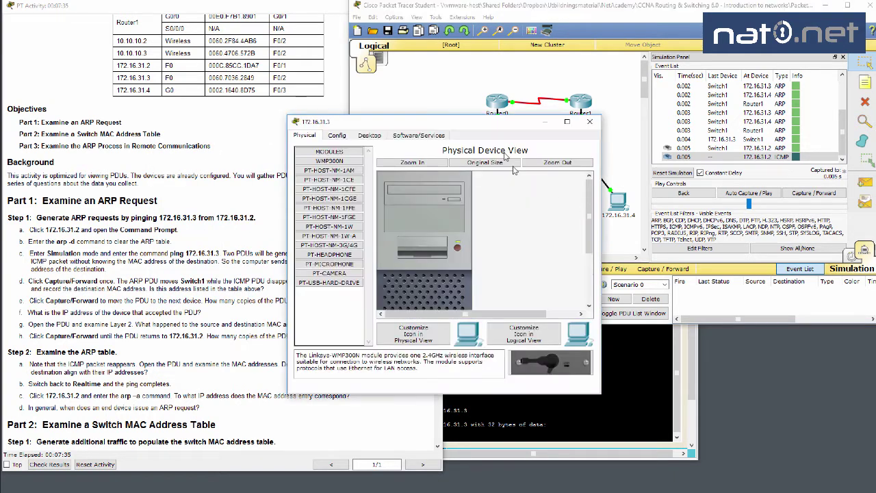
left_click(411, 136)
left_click(371, 135)
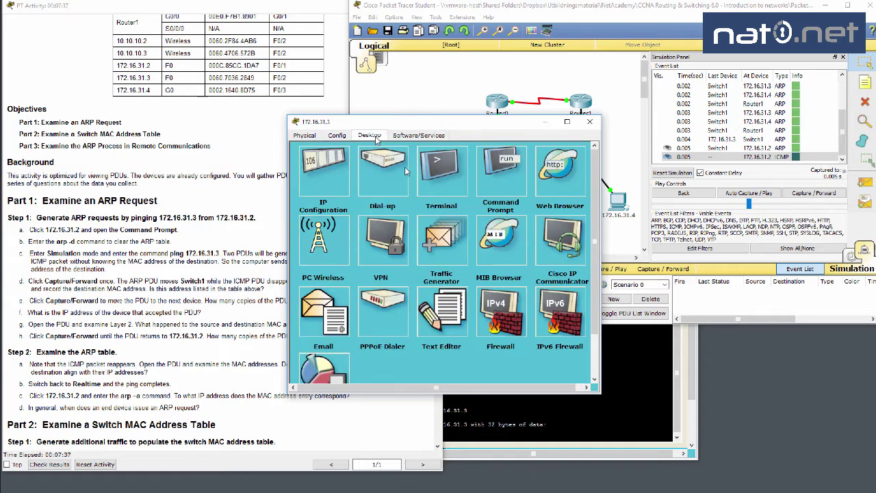
left_click(497, 171)
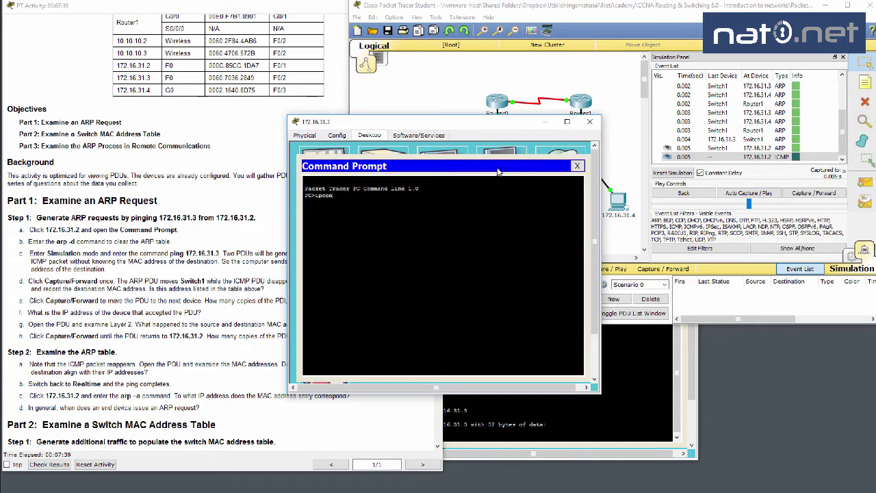
type("ipconfig /all")
key("Return")
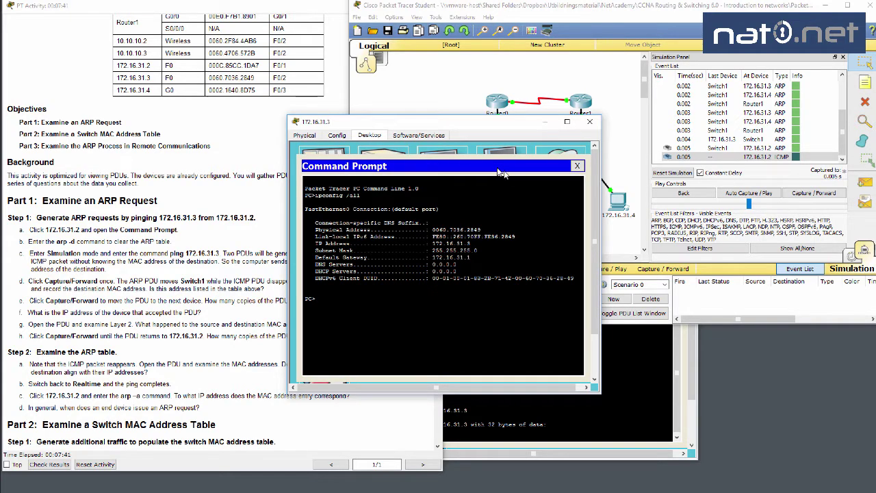
Close the PC 172.16.31.3 window and inspect the MAC addresses of the ARP and ICMP PDUs at PC 172.16.31.2
left_click_drag(483, 230, 474, 229)
left_click(589, 121)
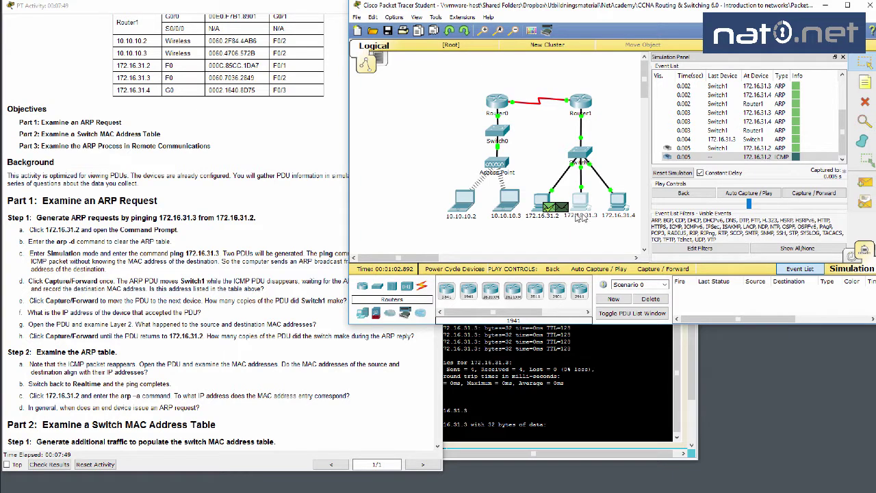
left_click(555, 206)
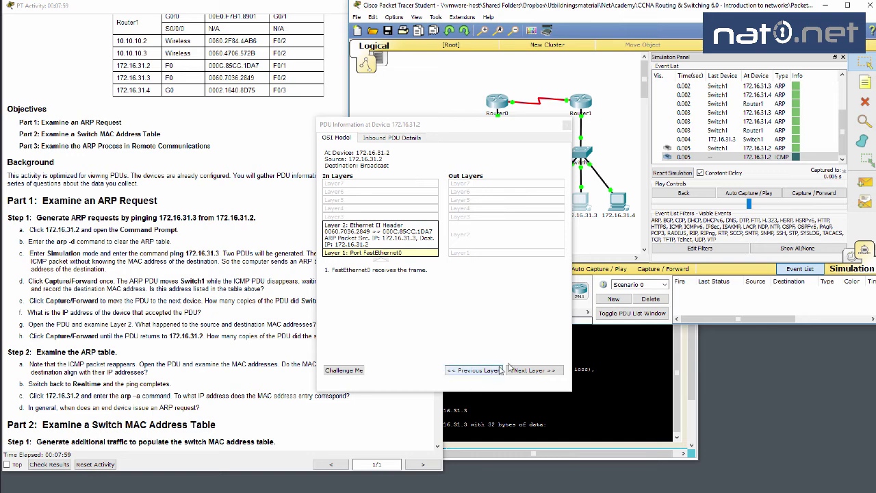
left_click(406, 124)
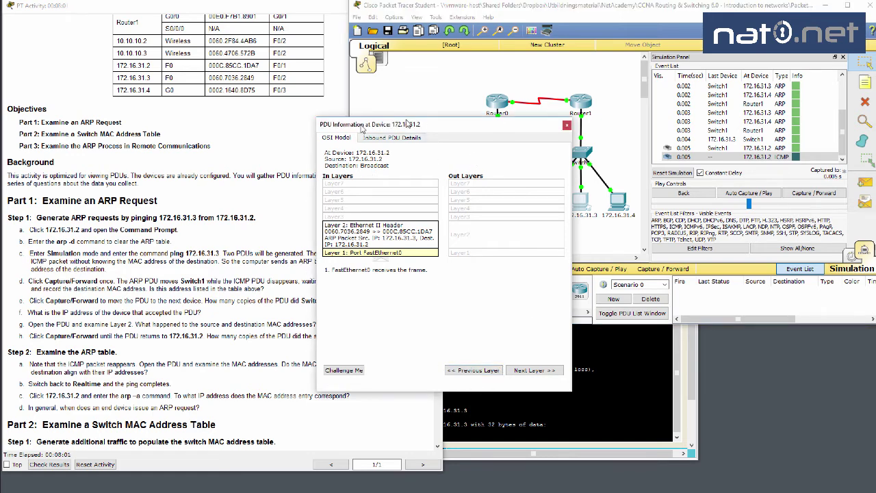
left_click(568, 126)
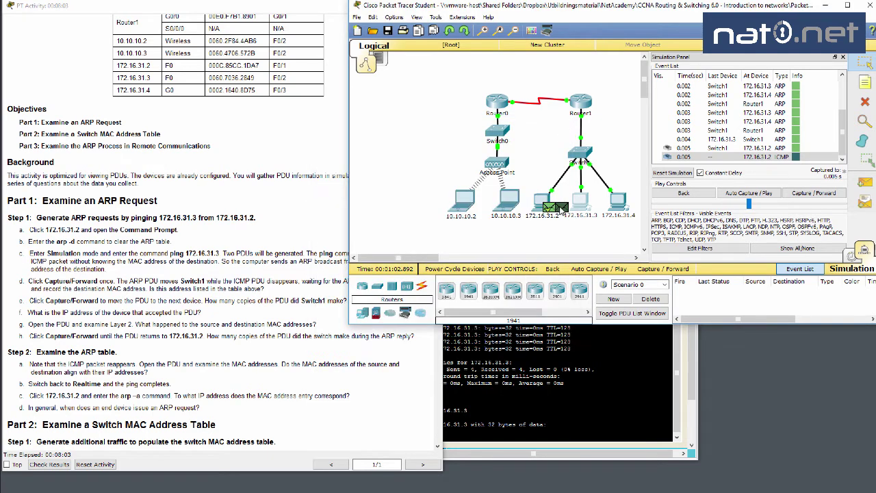
left_click(548, 208)
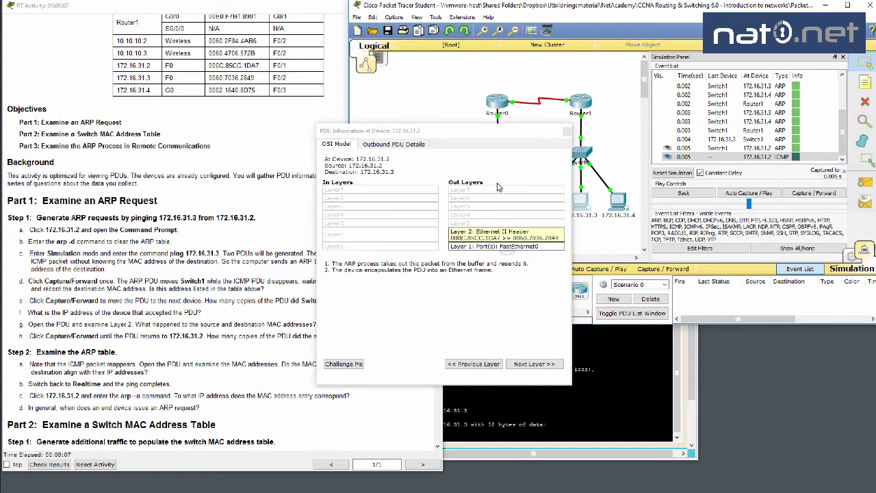
left_click(565, 132)
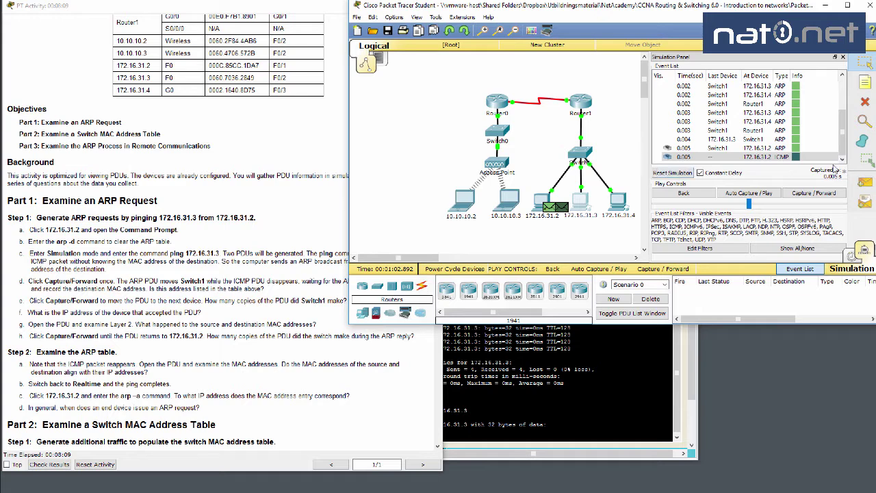
Forward the ICMP PDU through Switch1 to PC 172.16.31.3, checking its Layer 2 addresses at the switch on the way
left_click(821, 194)
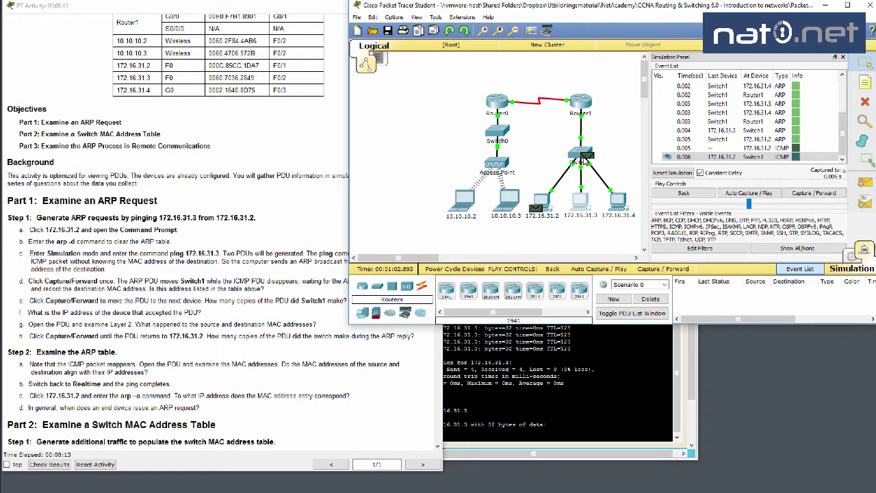
left_click(585, 158)
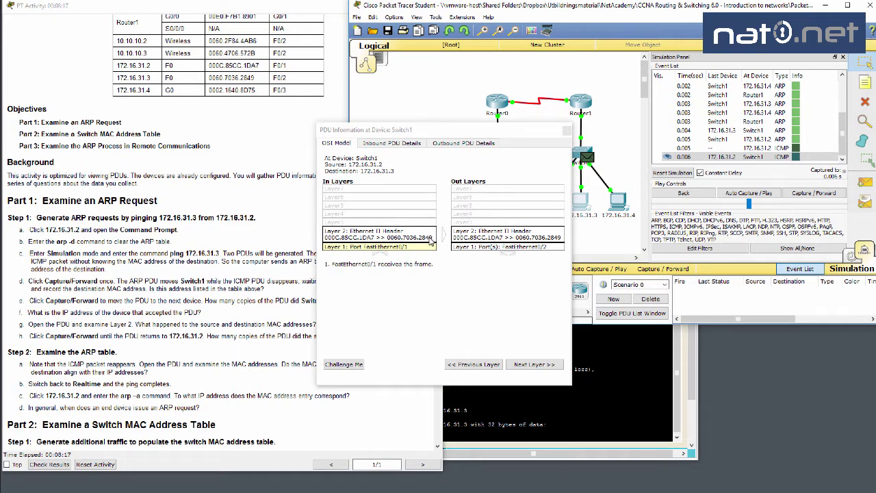
left_click(567, 133)
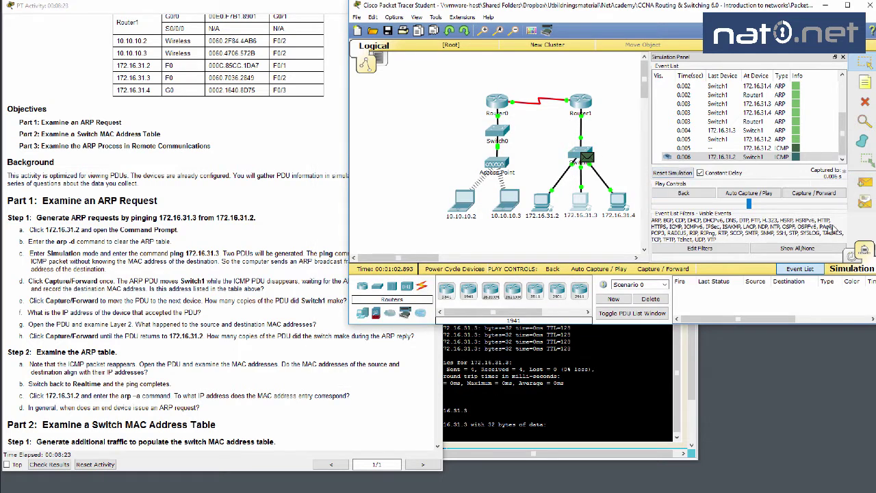
left_click(811, 194)
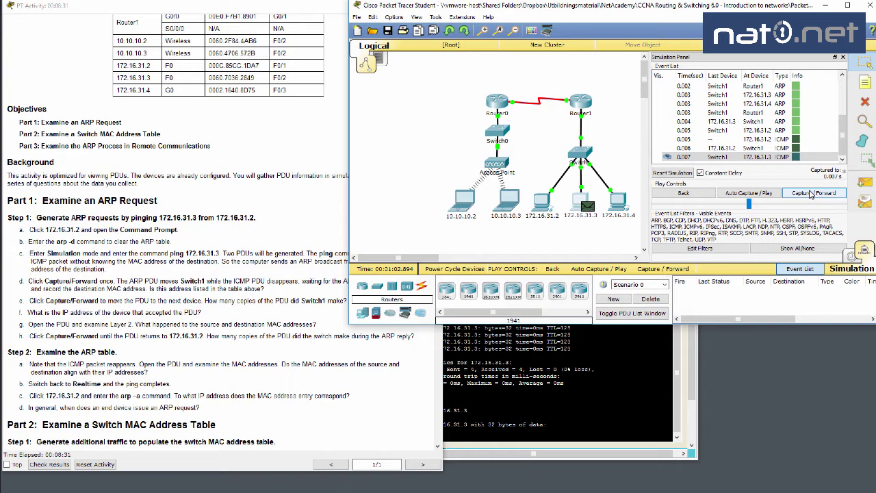
Review the activity's Step 2 instructions on the ARP table and switch back to Realtime mode to complete the ping
left_click(177, 296)
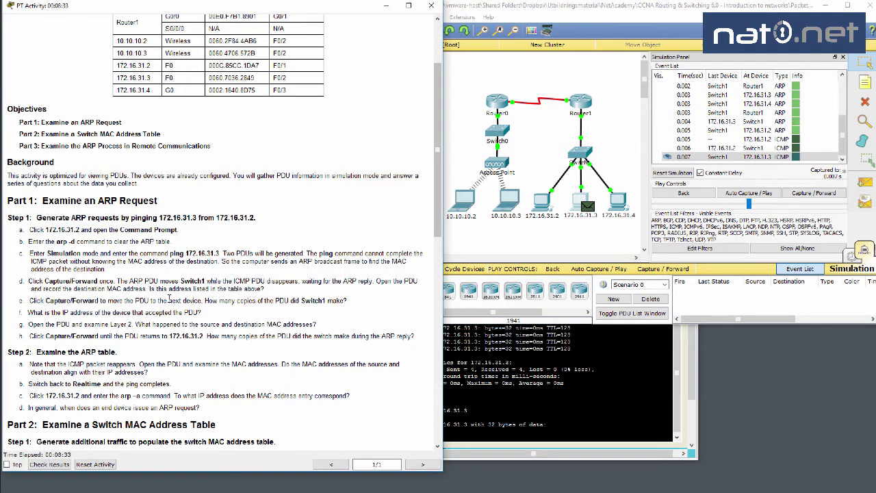
scroll(169, 298, "down", 1)
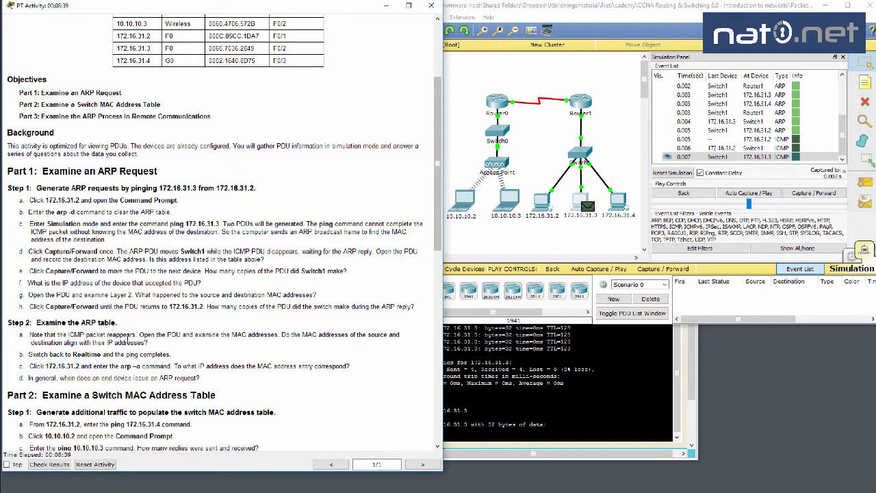
left_click_drag(127, 338, 148, 342)
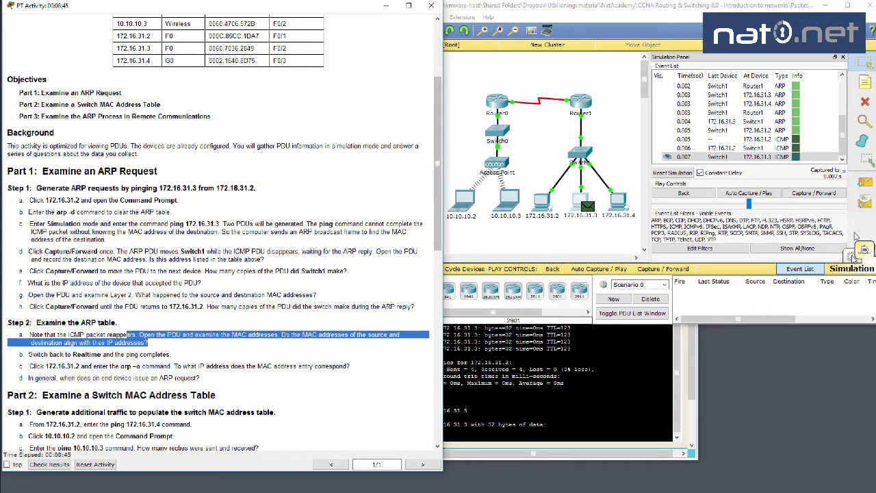
left_click(852, 257)
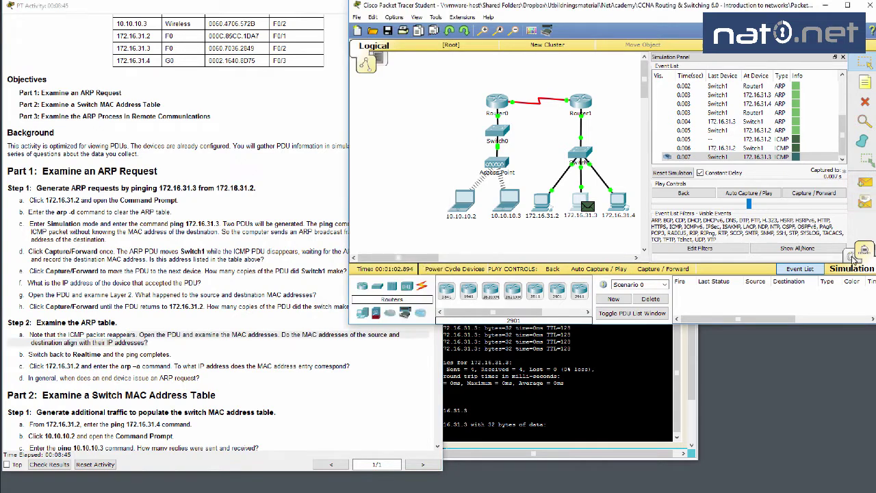
Run arp -a in the Command Prompt of PC 172.16.31.2 and check the entry's IP and MAC addresses against the instructions
left_click(240, 217)
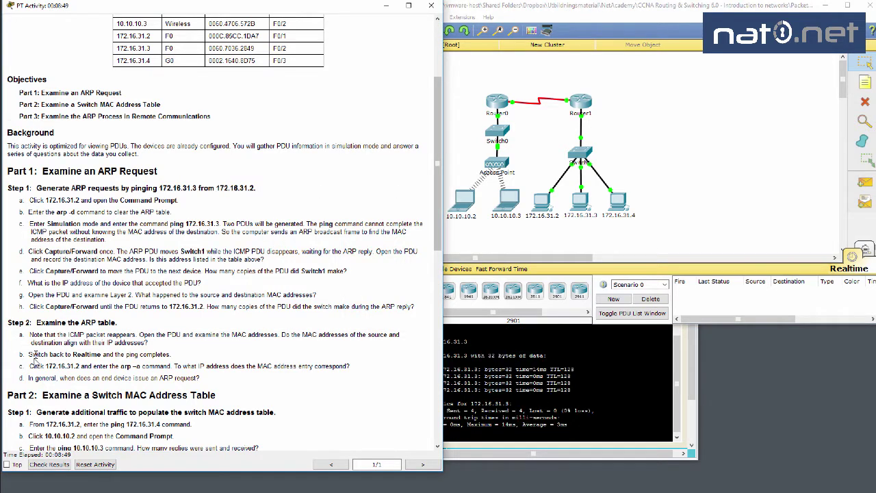
left_click(518, 370)
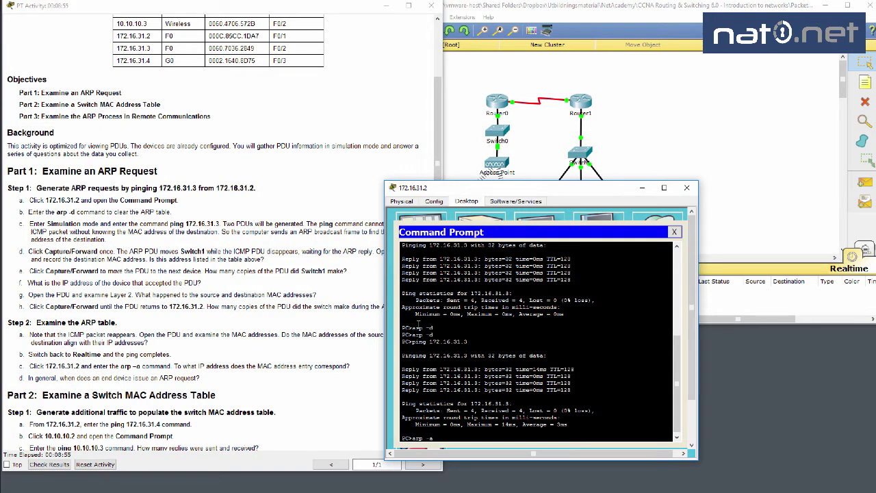
type("arp -a")
key("Return")
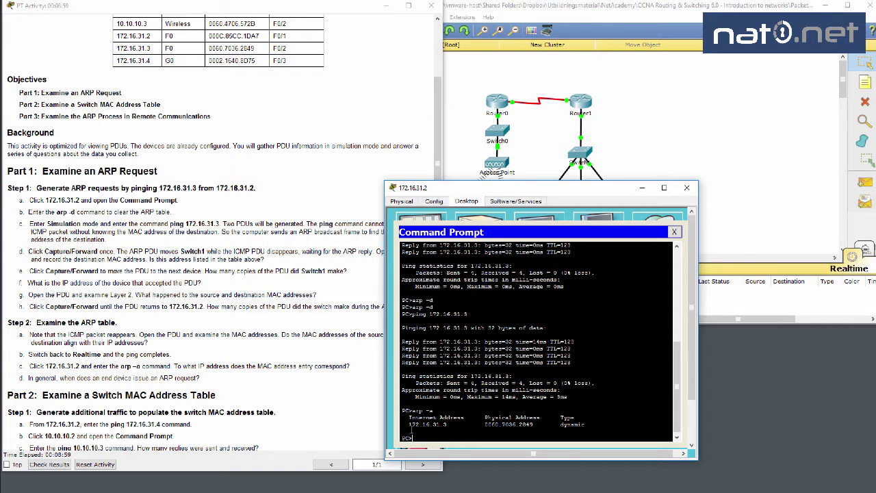
left_click_drag(410, 426, 585, 424)
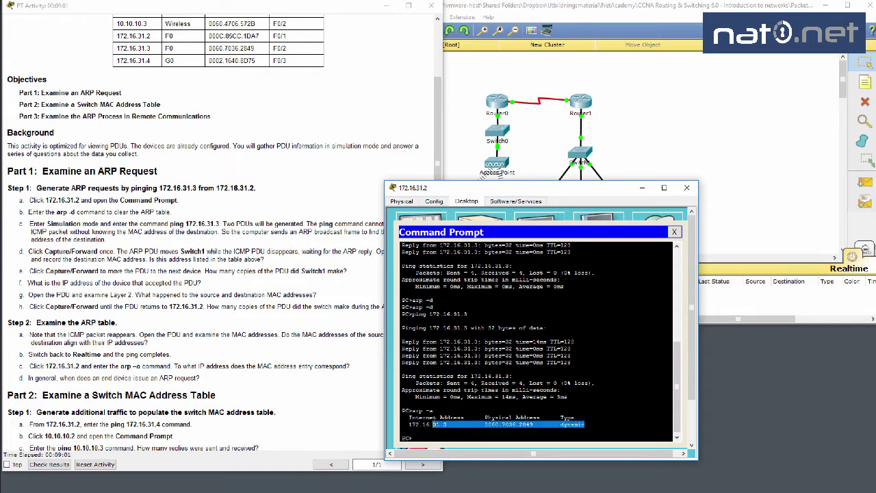
left_click_drag(501, 183, 229, 160)
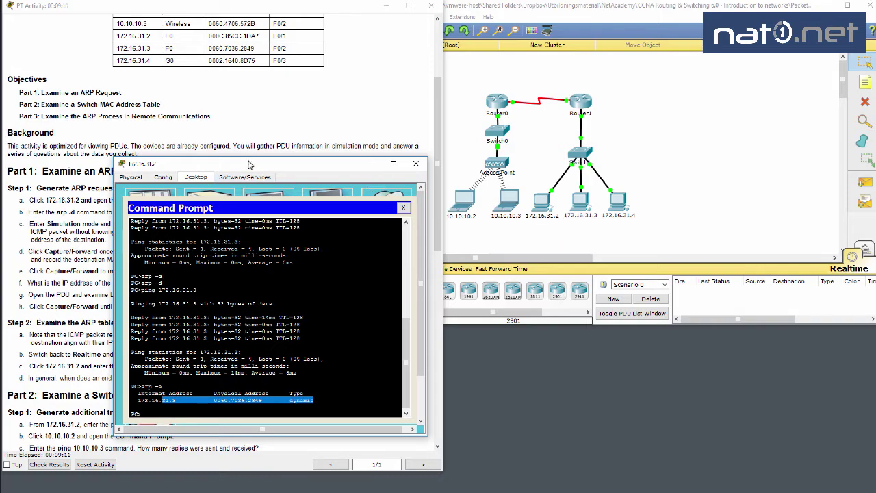
left_click_drag(249, 165, 409, 120)
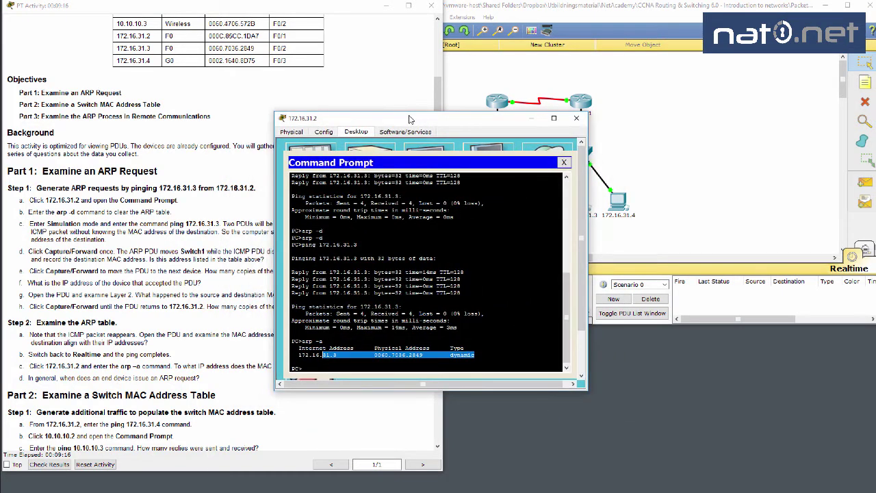
Repeat the ping to 172.16.31.3 from the Command Prompt of PC 172.16.31.2
left_click(432, 252)
key("Return")
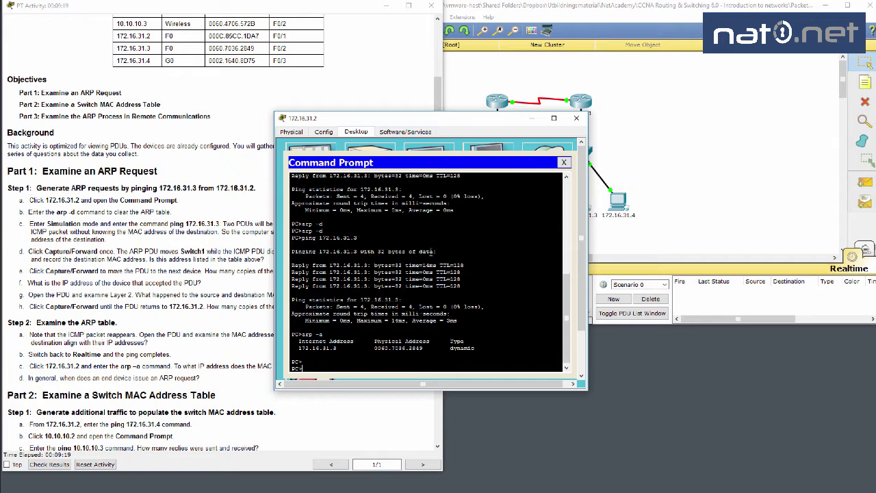
key("Up")
key("Up")
key("Return")
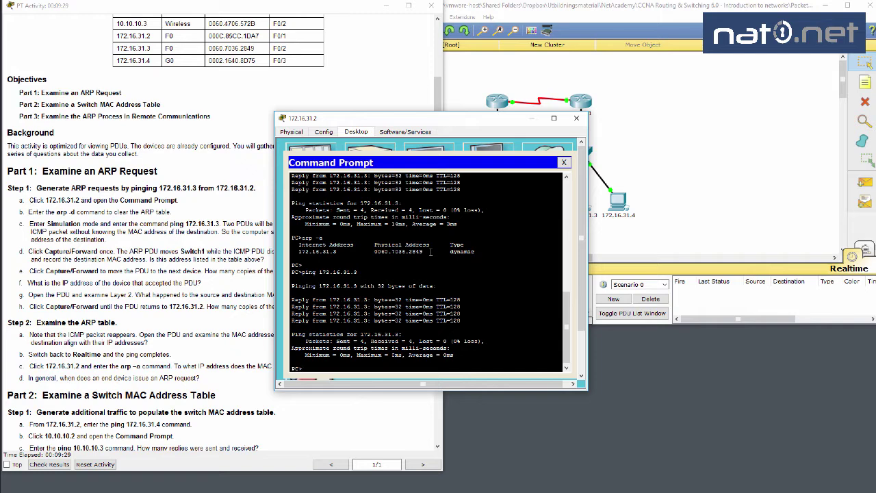
Ping 172.16.31.4 from the Command Prompt of PC 172.16.31.2, with its window moved clear of the topology
left_click(16, 345)
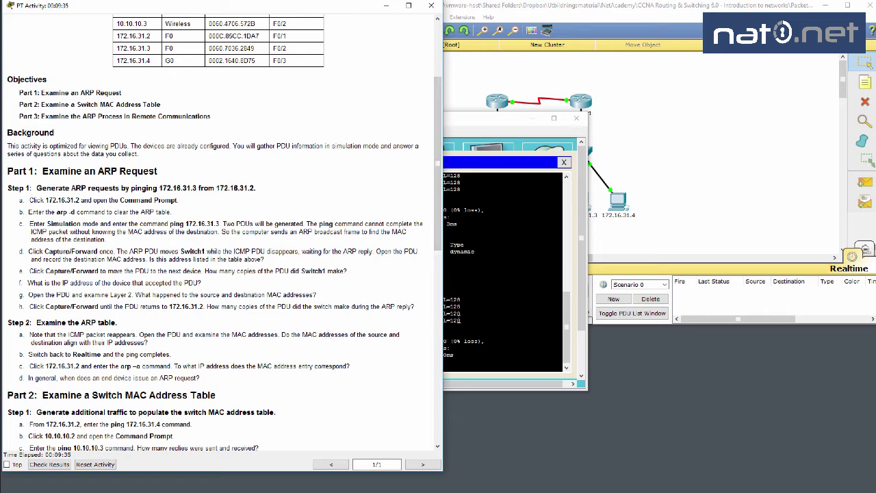
left_click(482, 316)
key("Up")
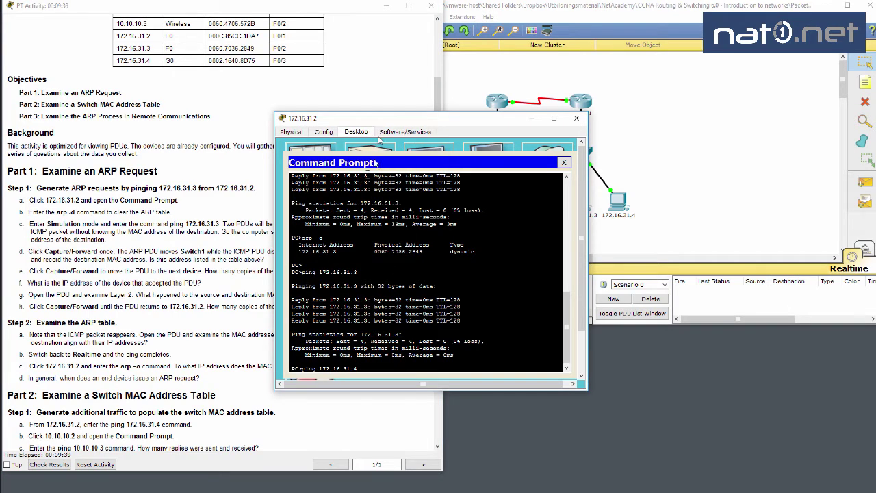
left_click_drag(383, 122, 185, 53)
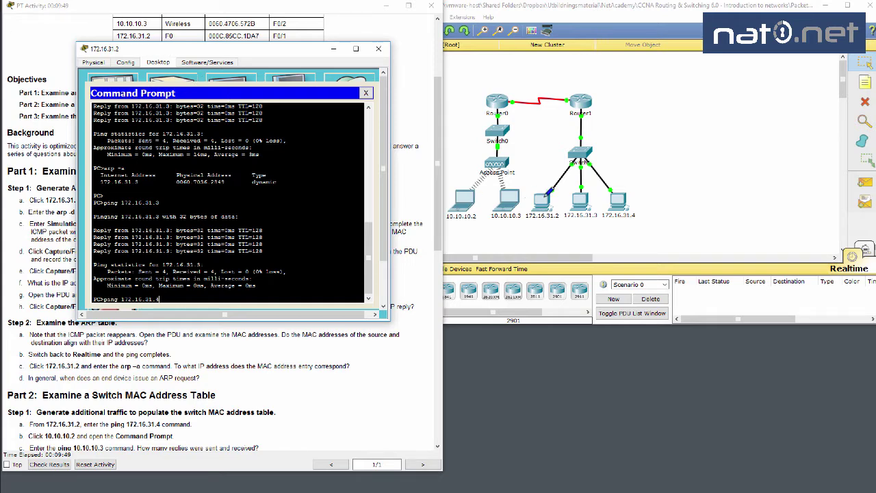
mouse_move(542, 222)
left_mouse_down()
mouse_move(565, 238)
mouse_move(626, 220)
mouse_move(619, 218)
mouse_move(629, 228)
left_mouse_up()
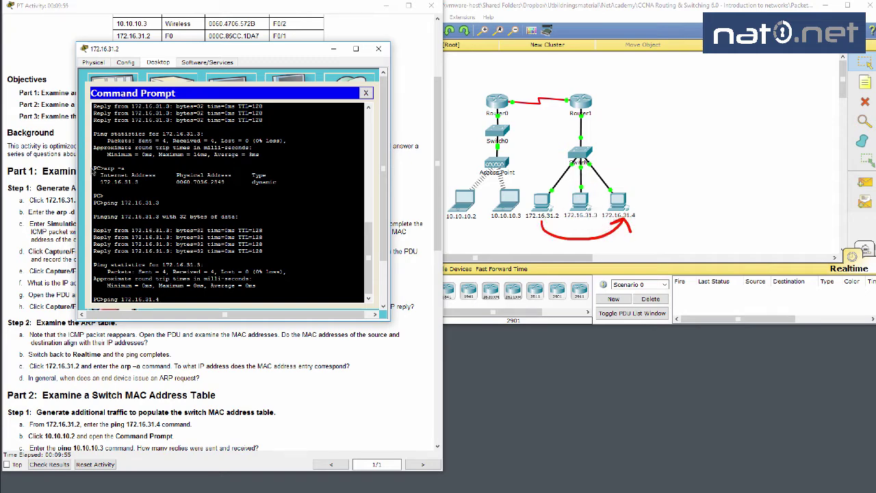
type("4")
key("Return")
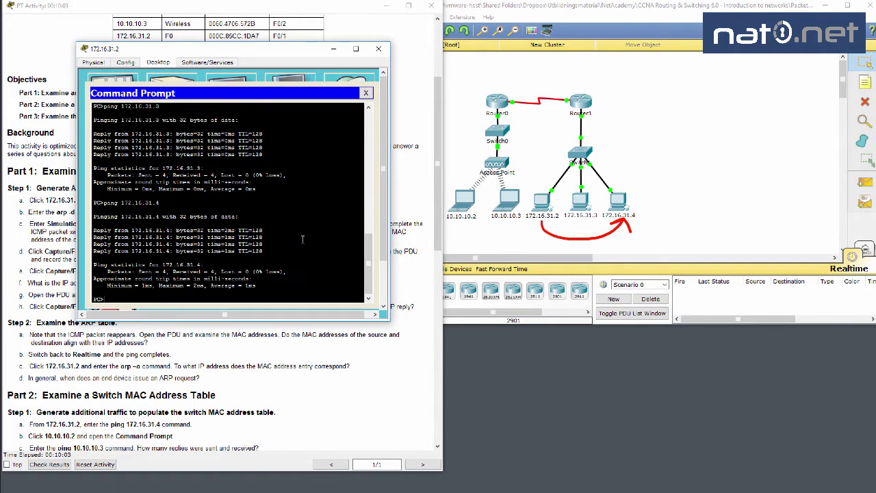
Open laptop 10.10.10.2 and arrange its window and the 172.16.31.2 window clear of the network topology
left_click(451, 228)
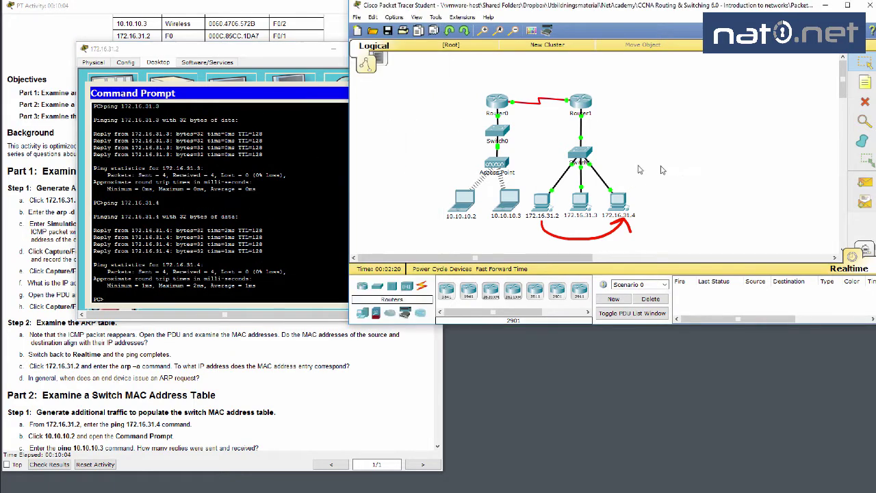
left_click(460, 207)
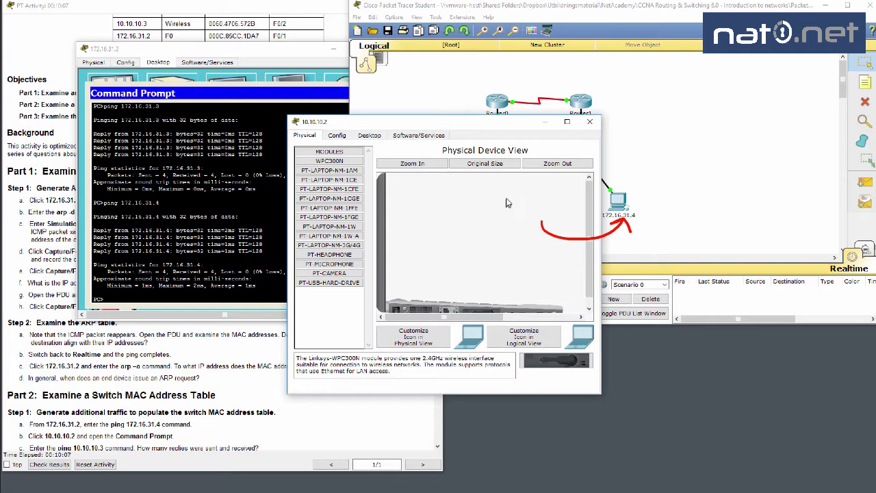
left_click_drag(372, 126, 355, 221)
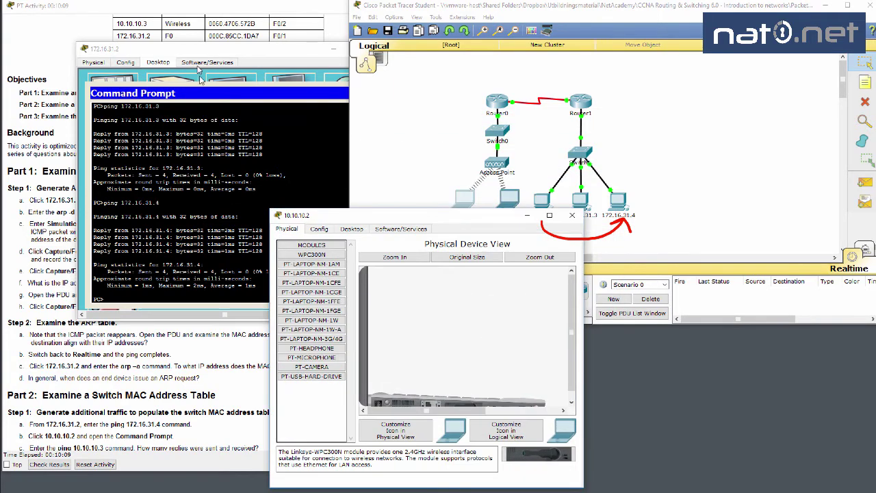
left_click_drag(193, 48, 781, 260)
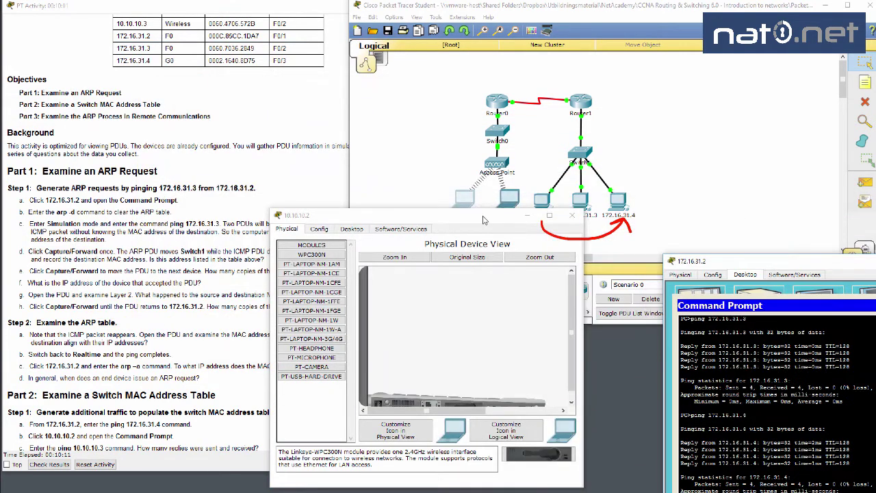
left_click_drag(485, 216, 256, 146)
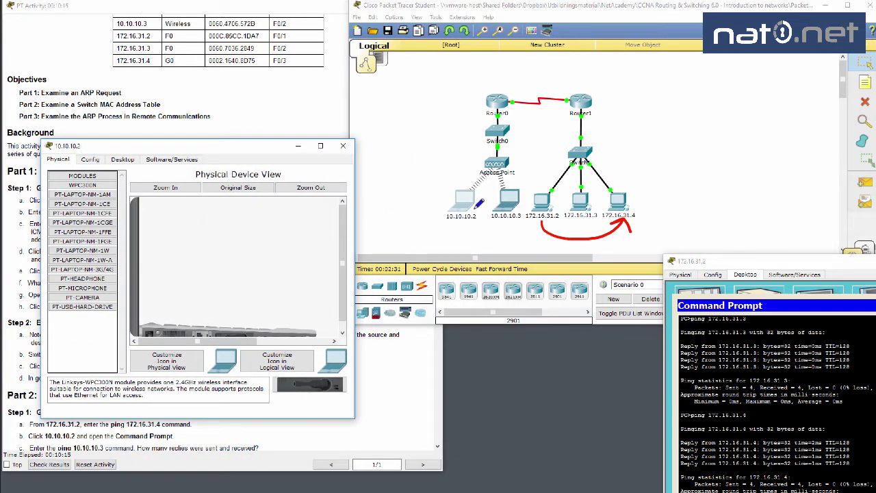
Ping 10.10.10.3 from the Command Prompt of laptop 10.10.10.2, with its window moved higher to uncover the instructions
mouse_move(485, 215)
left_mouse_down()
mouse_move(462, 205)
mouse_move(451, 229)
mouse_move(480, 208)
left_mouse_up()
left_click(444, 247)
left_click(212, 179)
left_click(124, 159)
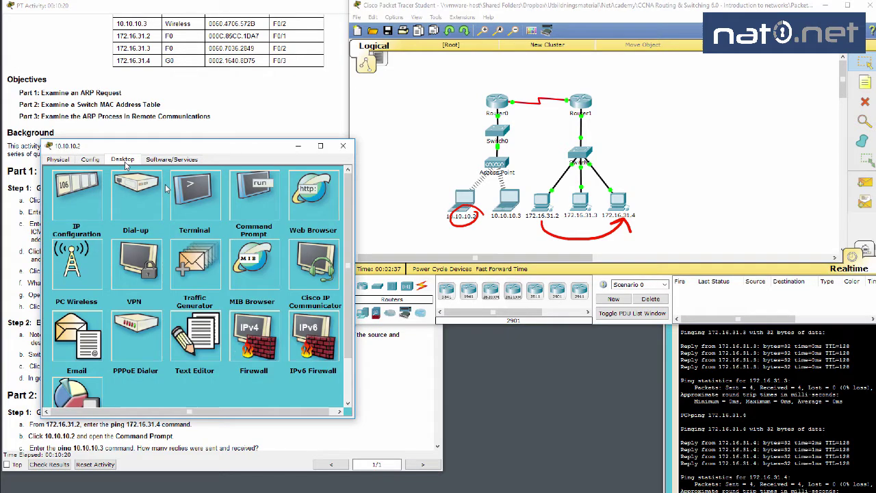
left_click(252, 205)
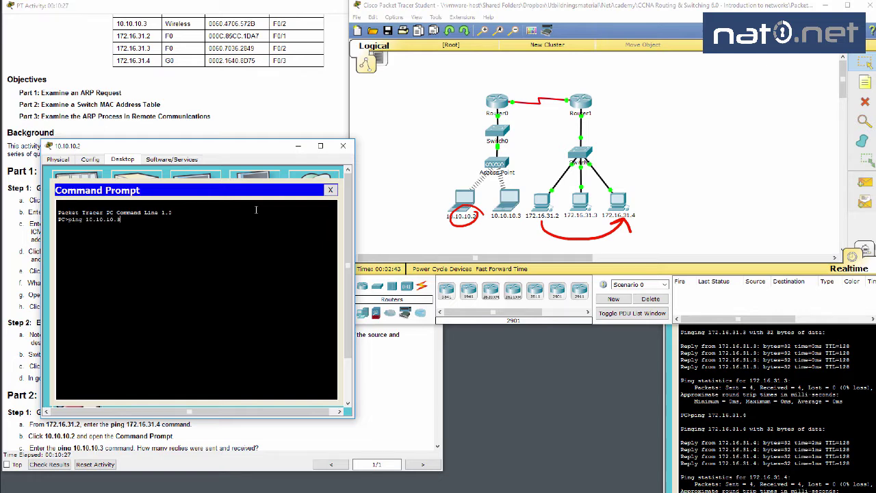
left_click_drag(256, 149, 246, 50)
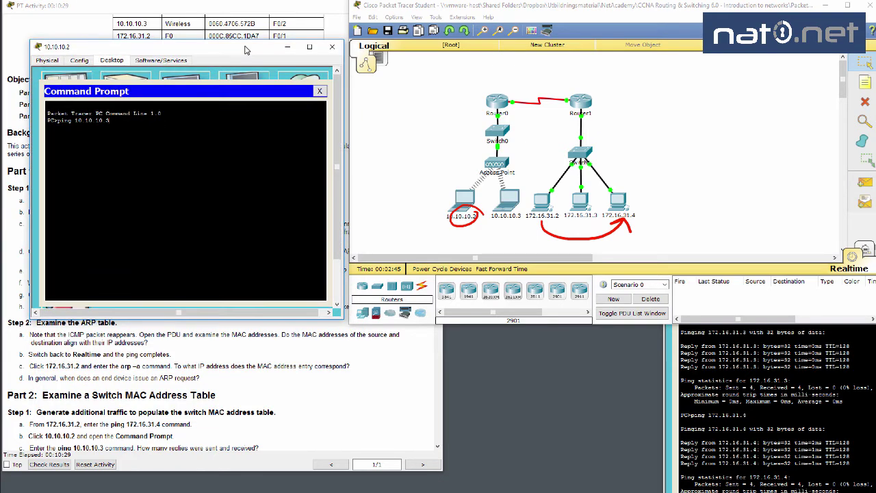
key("Return")
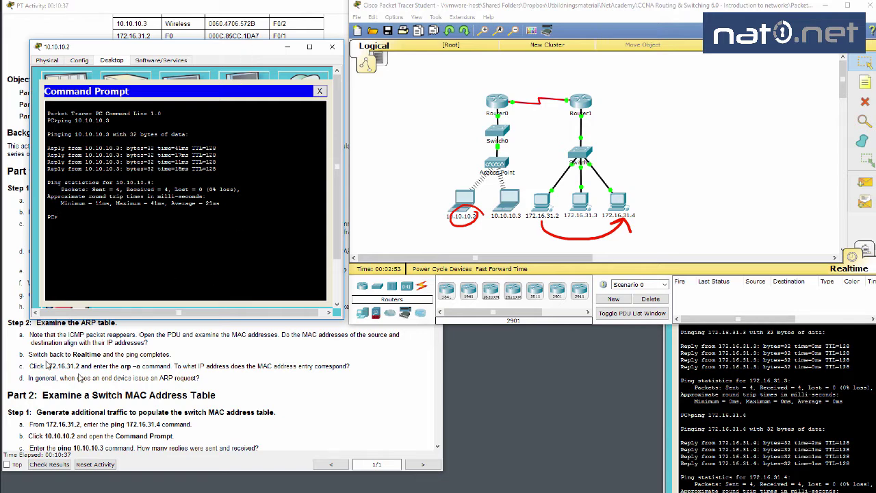
Consult the Part 2 Step 2 instructions and open Switch1's command line at its prompt, with the window moved aside
left_click(164, 422)
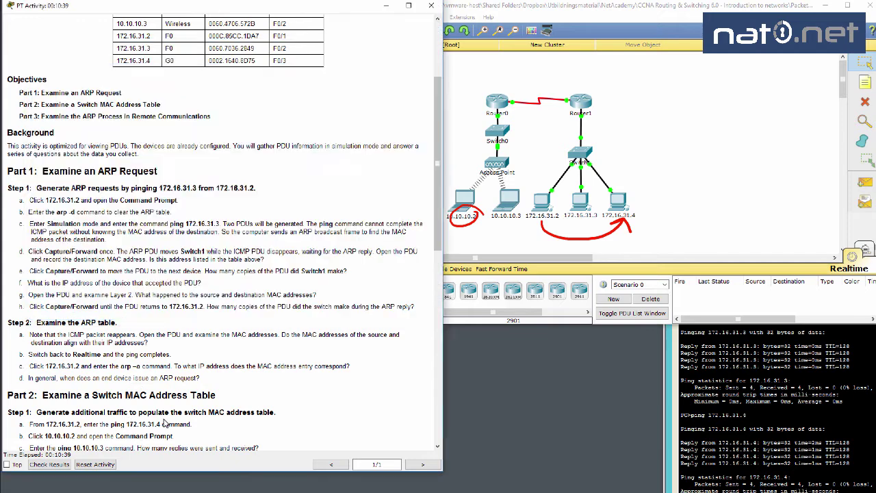
scroll(164, 422, "down", 1)
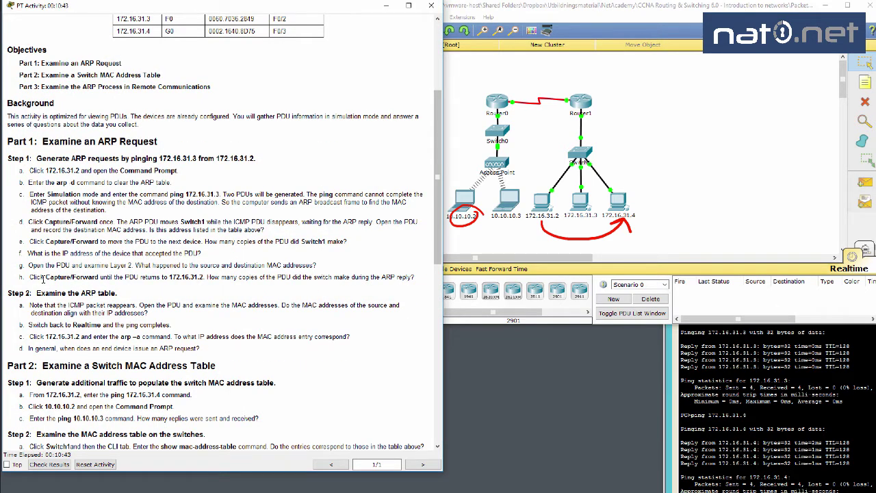
scroll(98, 375, "down", 1)
scroll(102, 366, "down", 4)
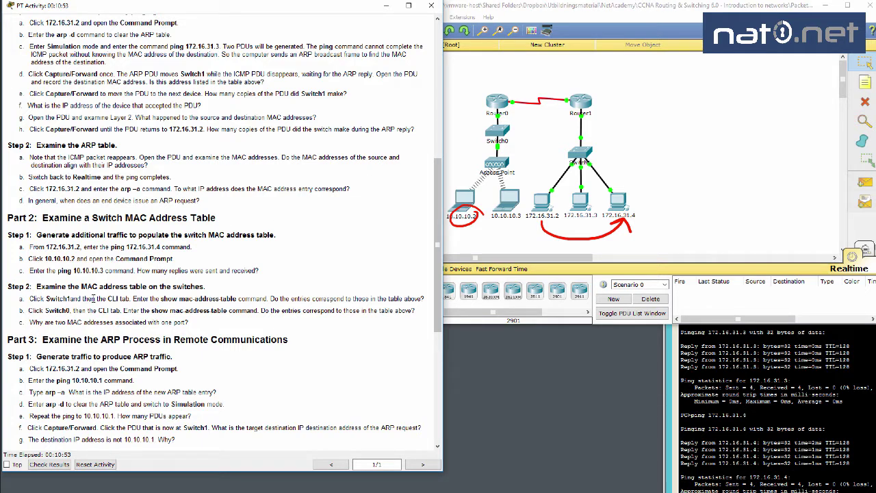
left_click(583, 156)
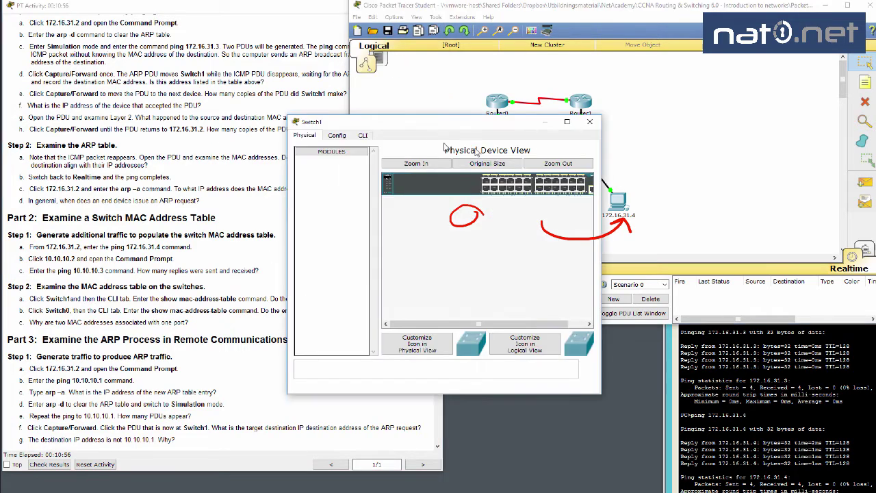
left_click(363, 135)
left_click_drag(379, 127, 599, 135)
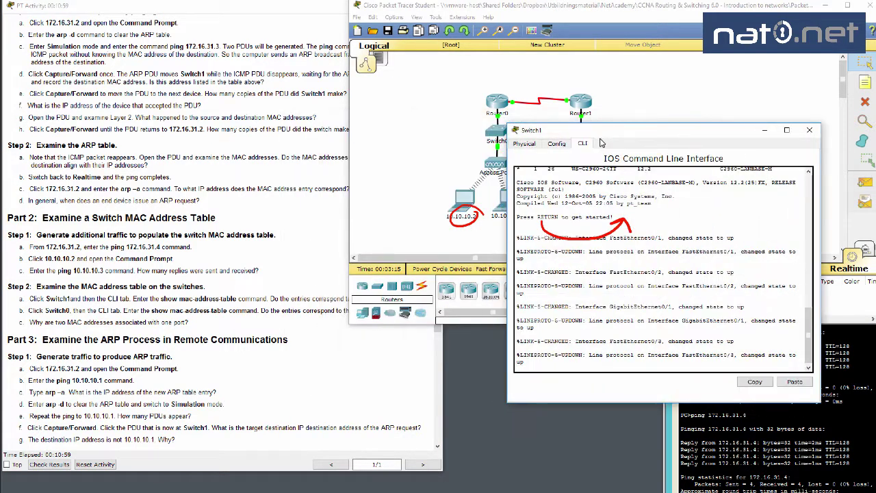
key("Return")
key("Return")
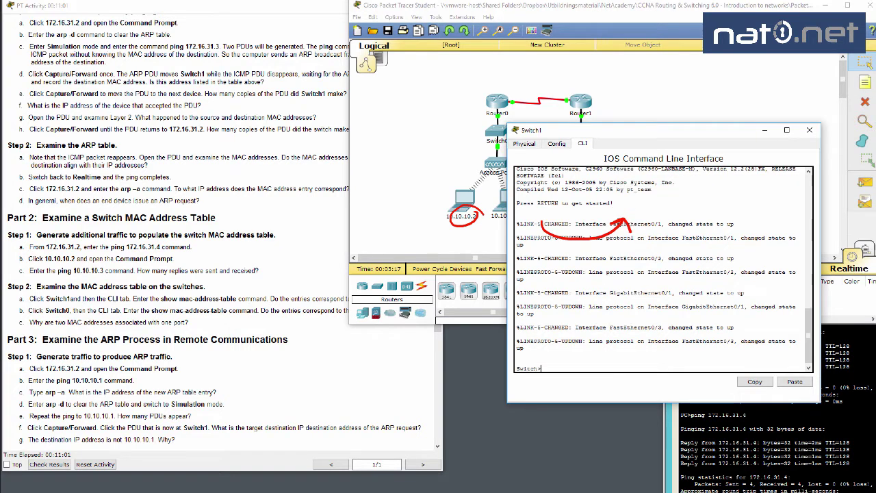
Enter privileged EXEC mode on Switch1 and run the show mac-address-table command
type("en")
key("Return")
key("Return")
key("Return")
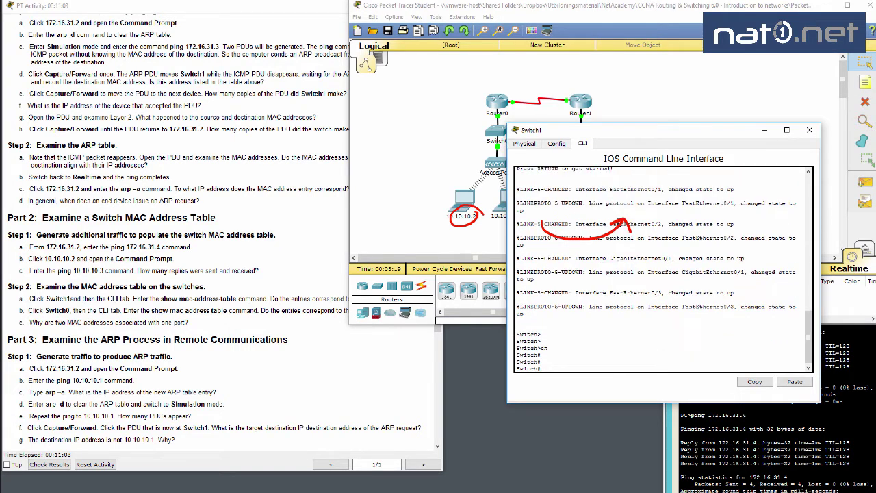
type("sh mac")
key("Tab")
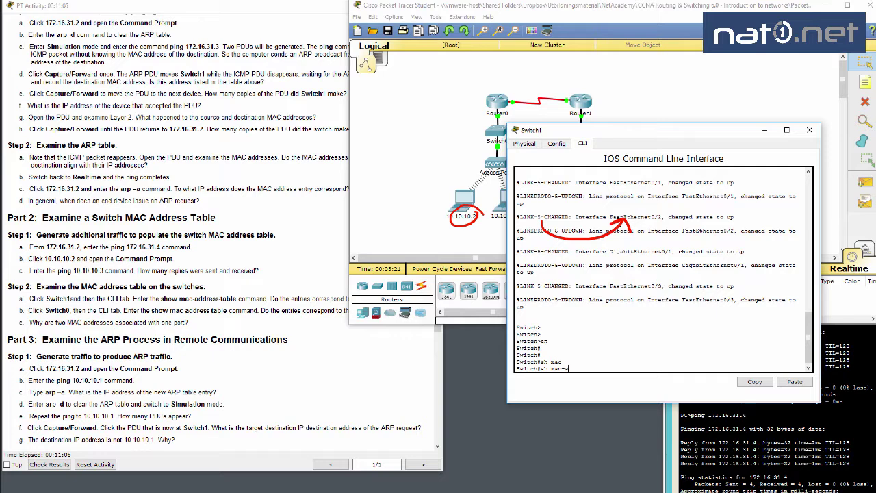
type("-a")
key("Tab")
key("Return")
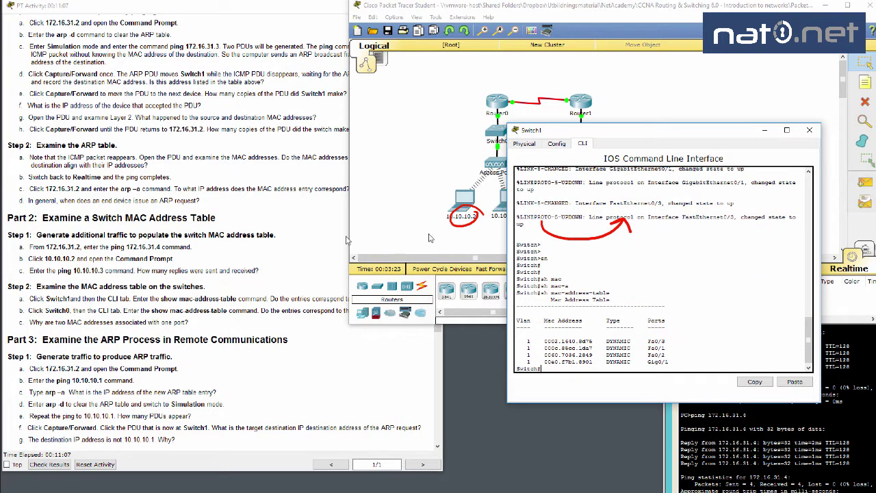
Arrange the Switch1 and PT Activity windows so the switch's MAC table and the activity's address table are both readable
left_click(172, 242)
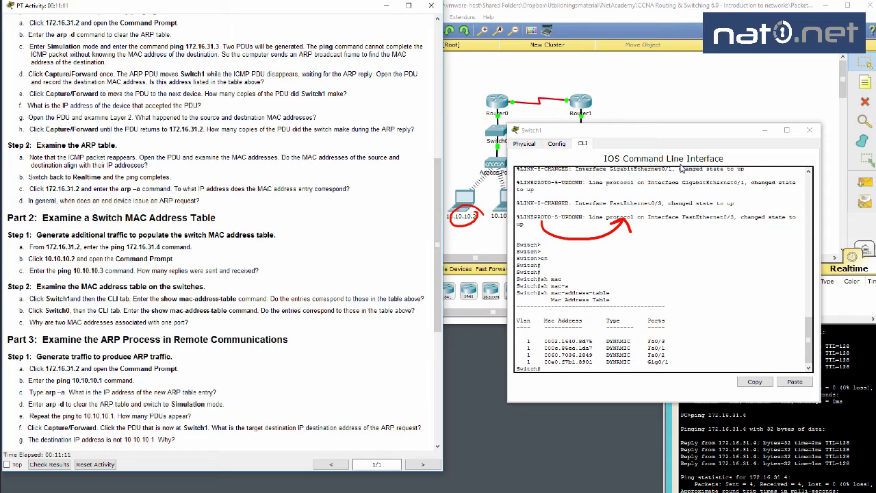
left_click_drag(681, 141, 252, 197)
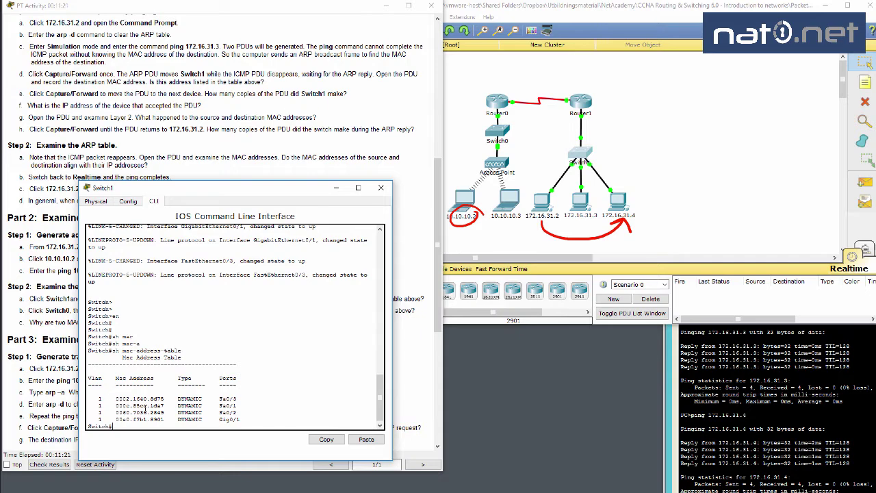
scroll(225, 229, "up", 8)
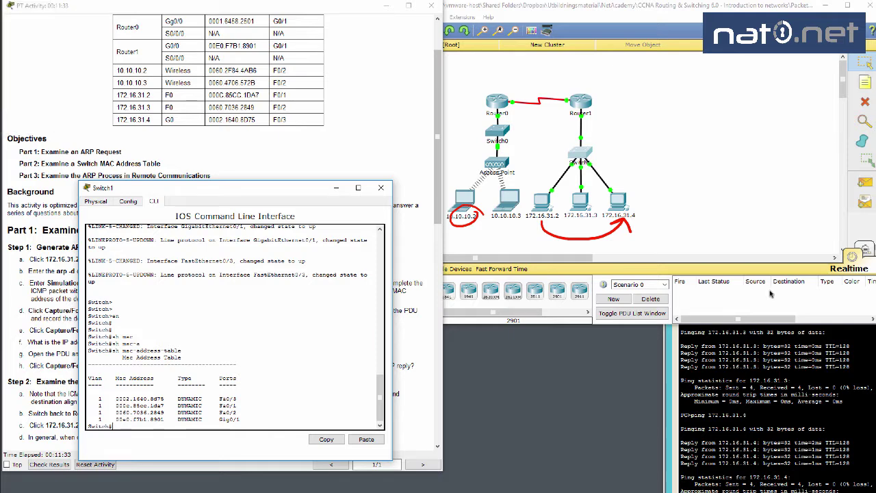
left_click(532, 228)
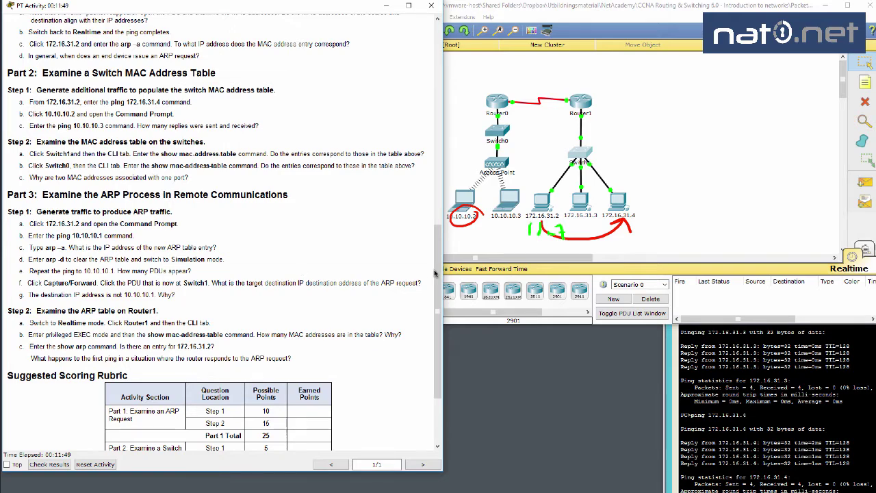
left_click_drag(436, 273, 387, 72)
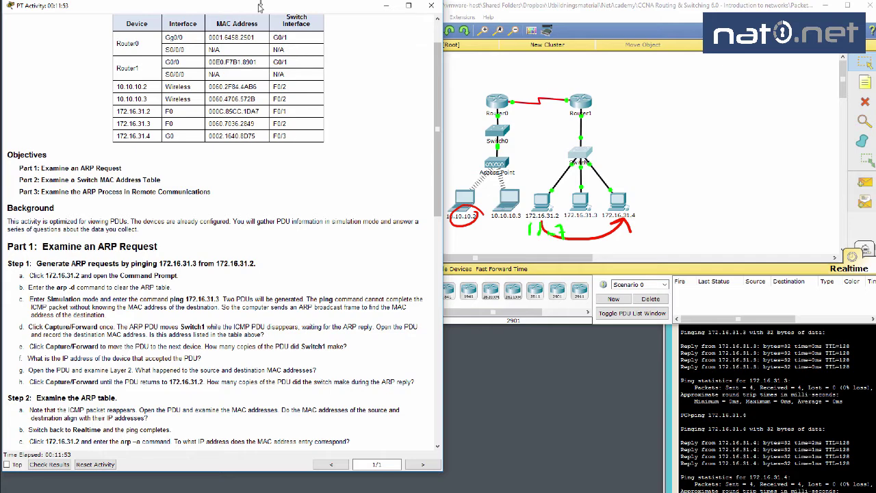
left_click_drag(261, 8, 418, 33)
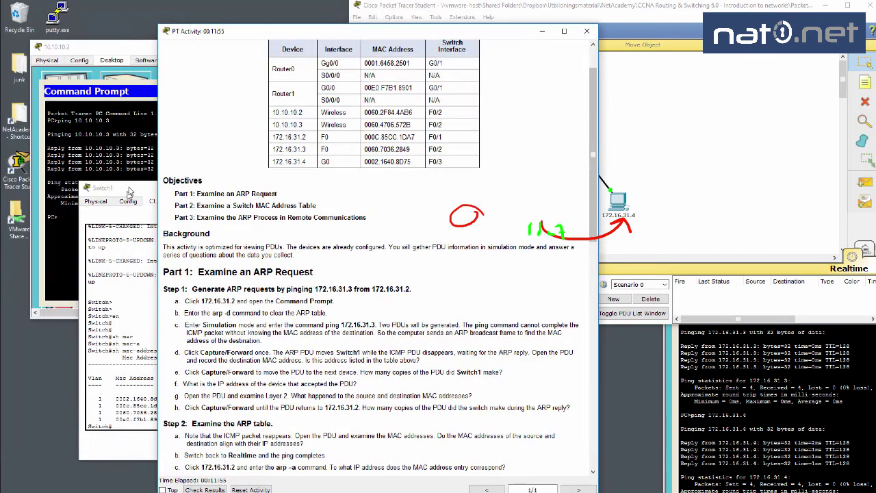
left_click_drag(130, 191, 65, 189)
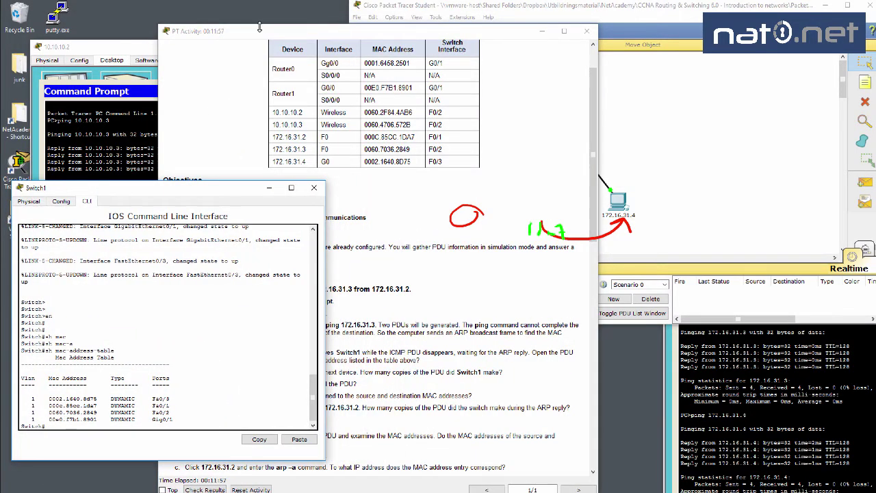
left_click_drag(259, 28, 191, 20)
left_click(61, 278)
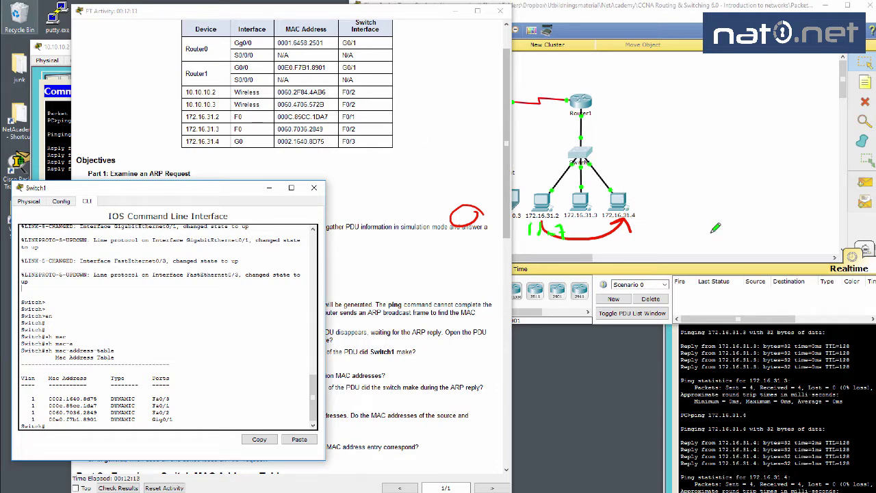
Compare Switch1's MAC table entries with the activity's address table, marking the matching addresses, the three 172.16.31.x PCs and Router1
left_click_drag(536, 199, 548, 197)
left_click_drag(628, 204, 600, 223)
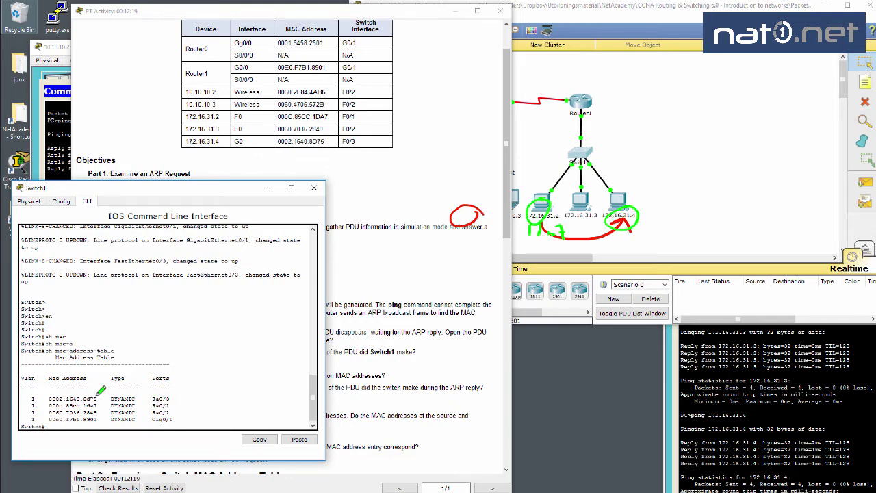
left_click_drag(103, 394, 101, 402)
left_click_drag(325, 129, 332, 125)
mouse_move(595, 195)
left_mouse_down()
mouse_move(570, 200)
mouse_move(593, 193)
left_mouse_up()
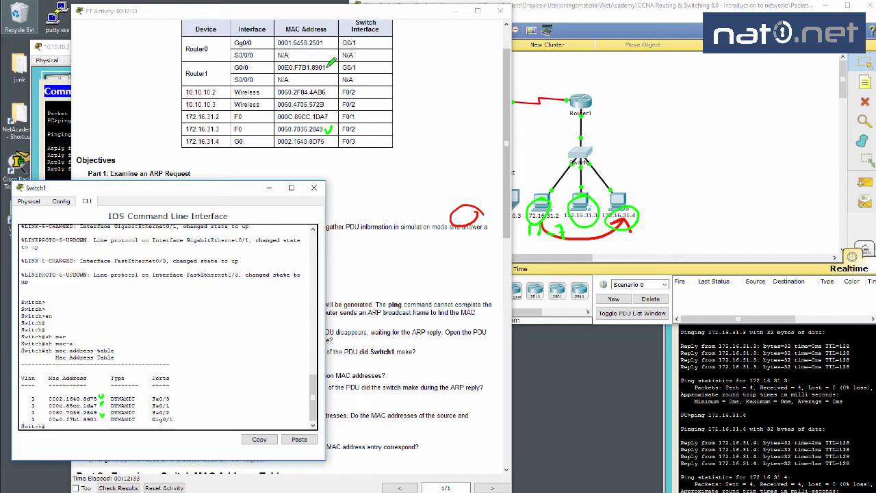
left_click_drag(328, 68, 335, 65)
mouse_move(579, 118)
left_mouse_down()
mouse_move(587, 104)
mouse_move(572, 116)
left_mouse_up()
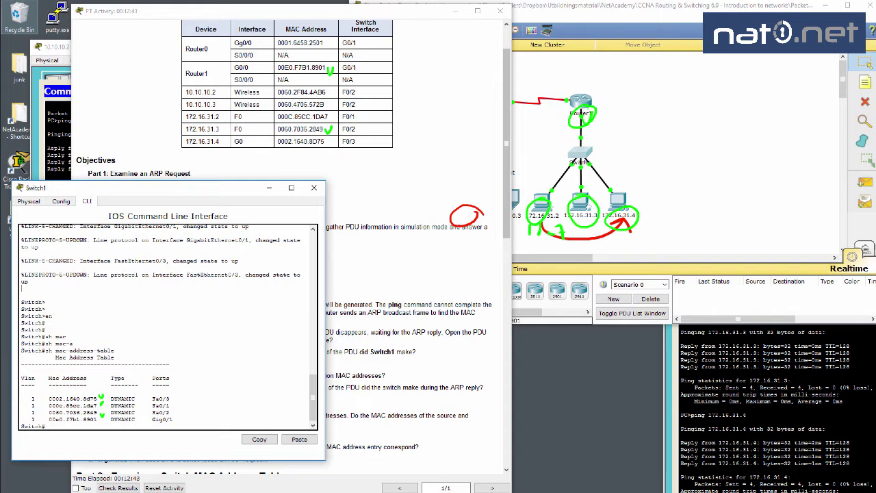
Return to the Part 2 Step 2 instructions and open the command line interface of Switch0
left_click(441, 250)
scroll(239, 327, "down", 5)
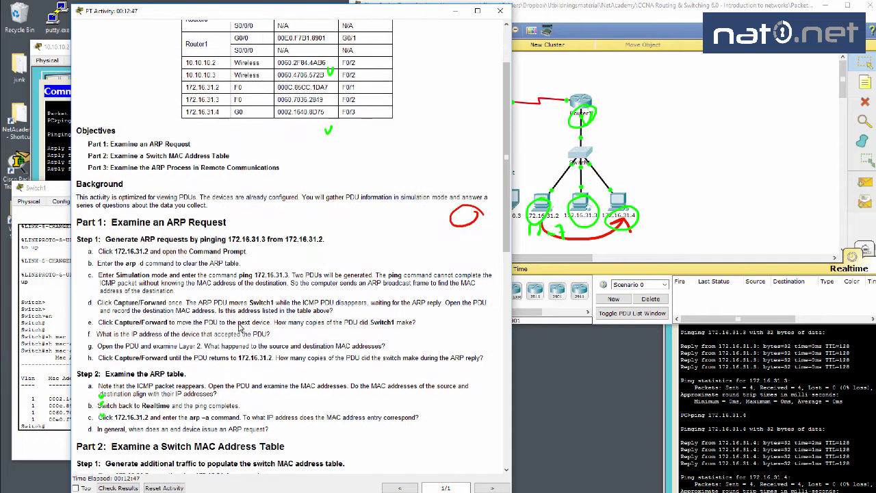
scroll(240, 327, "down", 6)
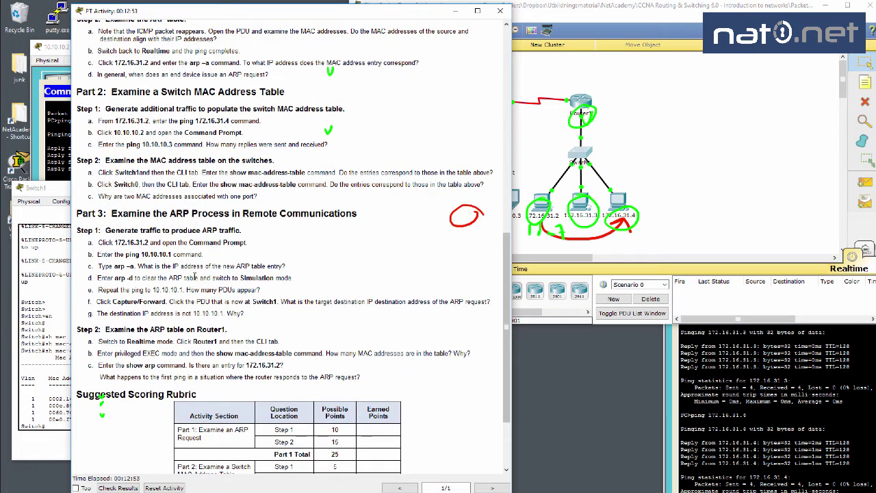
left_click(616, 176)
left_click(494, 130)
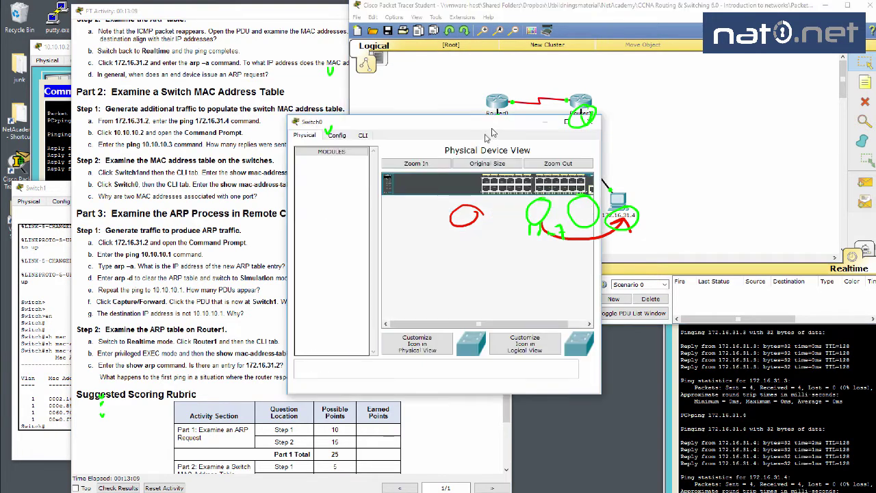
left_click(362, 134)
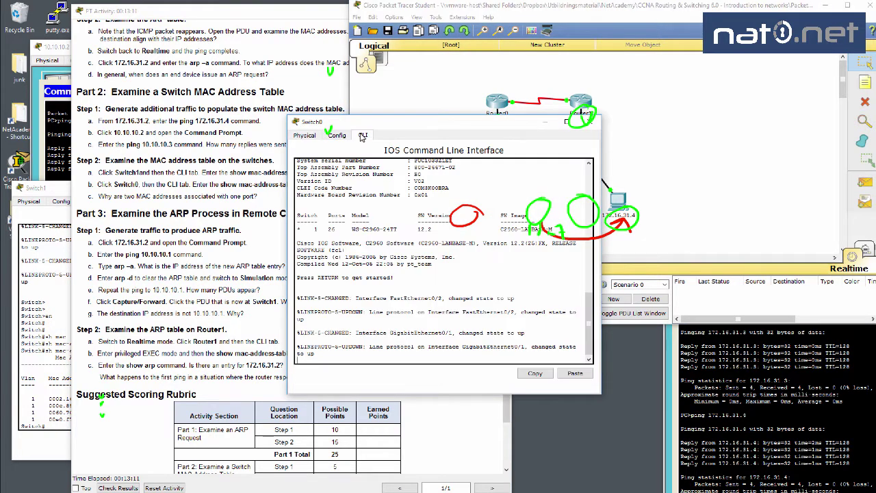
Enter privileged EXEC mode on Switch0 and run the show mac-address-table command
key("Return")
type("en")
key("Return")
type("sh mac-ad")
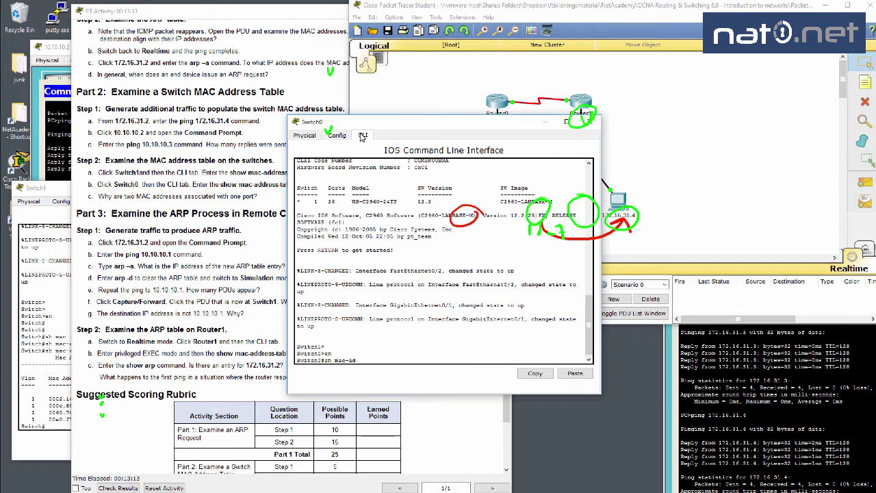
key("Tab")
key("Return")
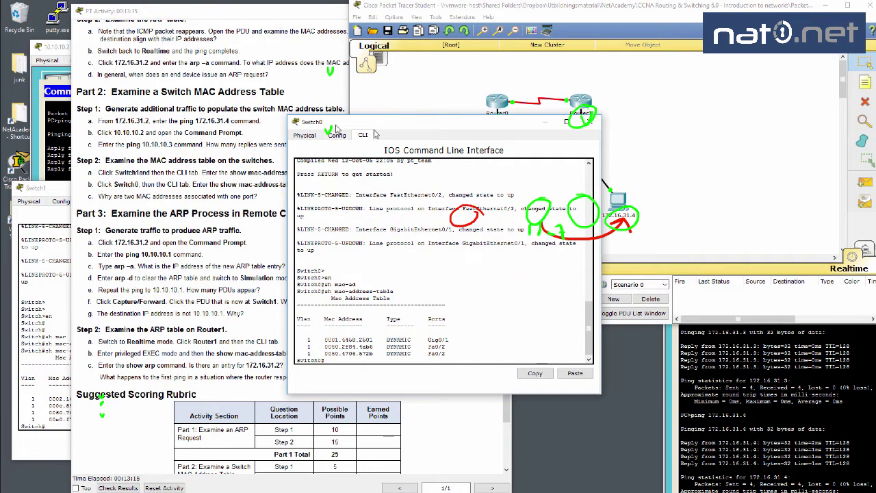
Bring back the activity's address table and arrange its window beside Switch0's MAC table for comparison
left_click_drag(386, 127, 213, 193)
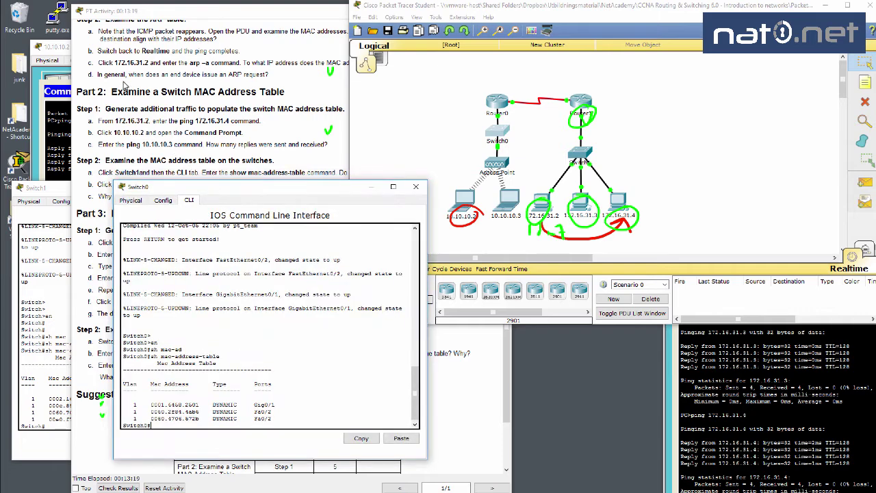
scroll(130, 96, "up", 10)
scroll(124, 85, "up", 1)
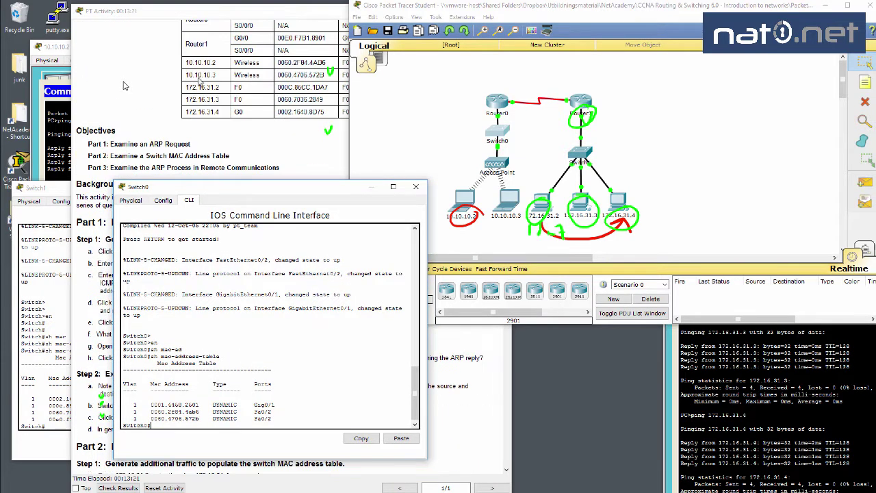
left_click(313, 12)
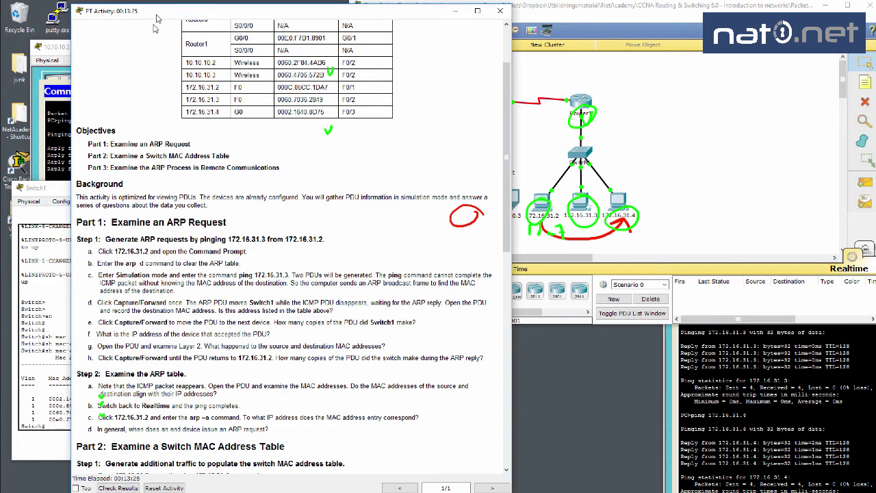
left_click_drag(158, 17, 409, 32)
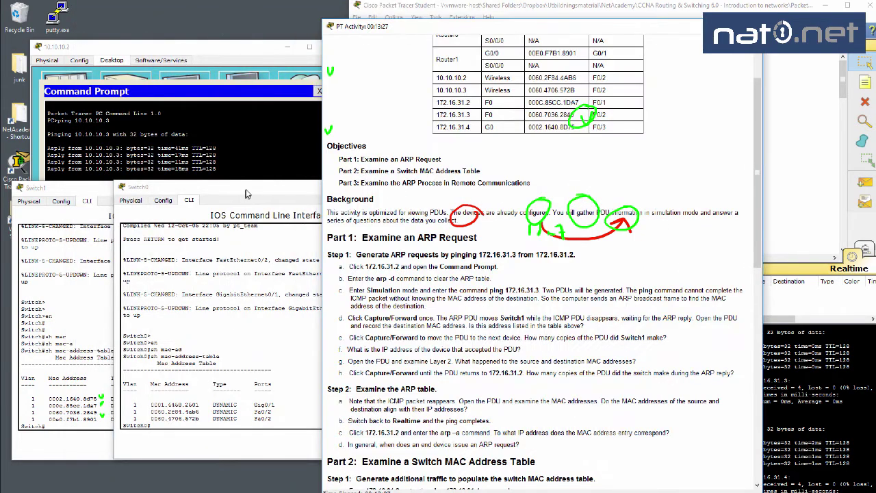
left_click_drag(245, 189, 143, 188)
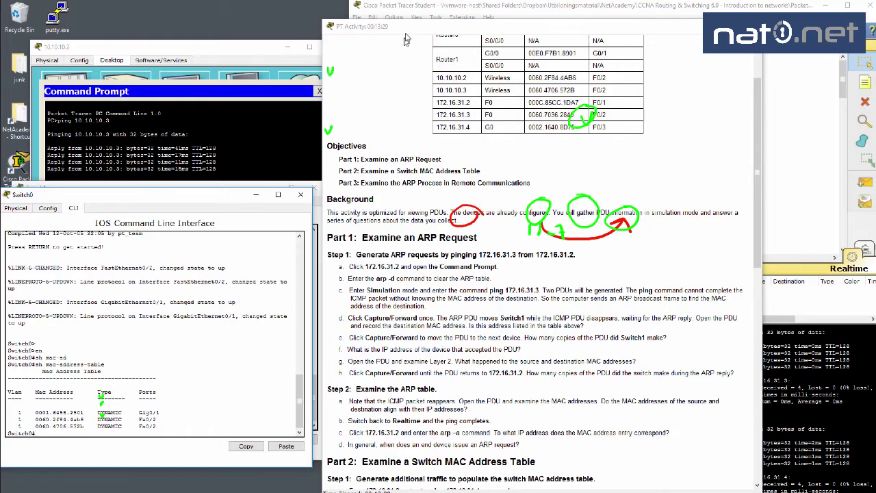
Bring the addressing table into view and mark Router0, 10.10.10.2 and 10.10.10.3 on the topology as Switch0's learned addresses
left_click_drag(413, 30, 232, 26)
scroll(226, 63, "up", 2)
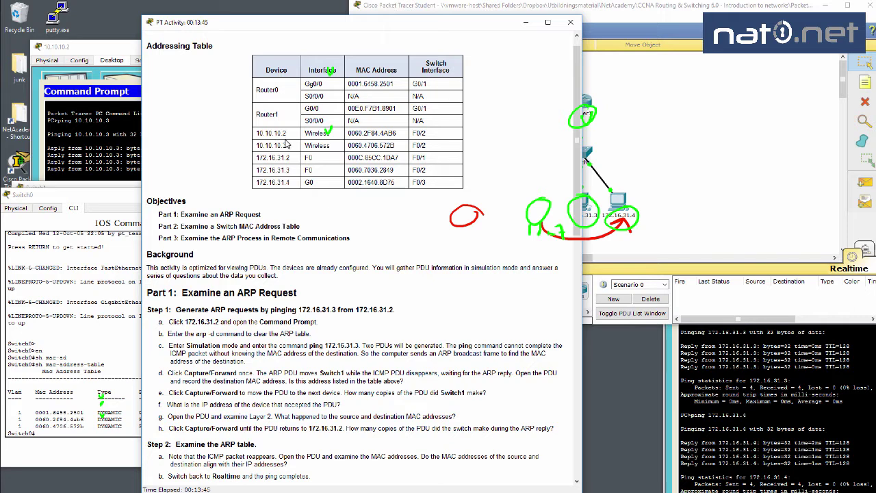
left_click(585, 160)
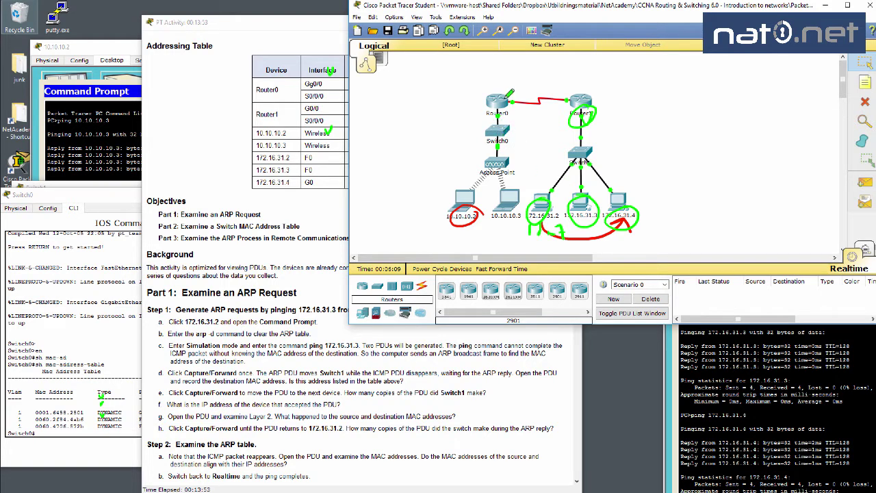
mouse_move(508, 101)
left_mouse_down()
mouse_move(487, 115)
mouse_move(506, 102)
left_mouse_up()
left_click_drag(469, 183, 505, 188)
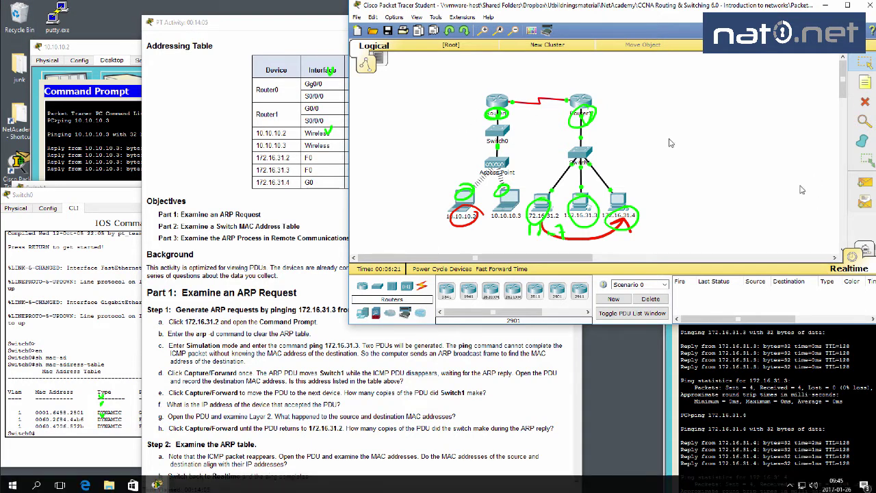
Go to the Part 3 instructions in the activity and clear all drawn annotations from the screen
left_click(220, 369)
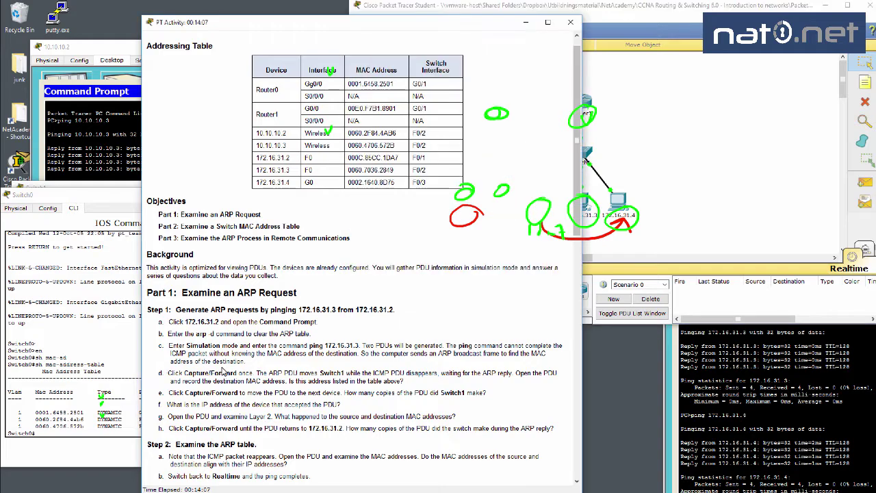
scroll(220, 369, "down", 15)
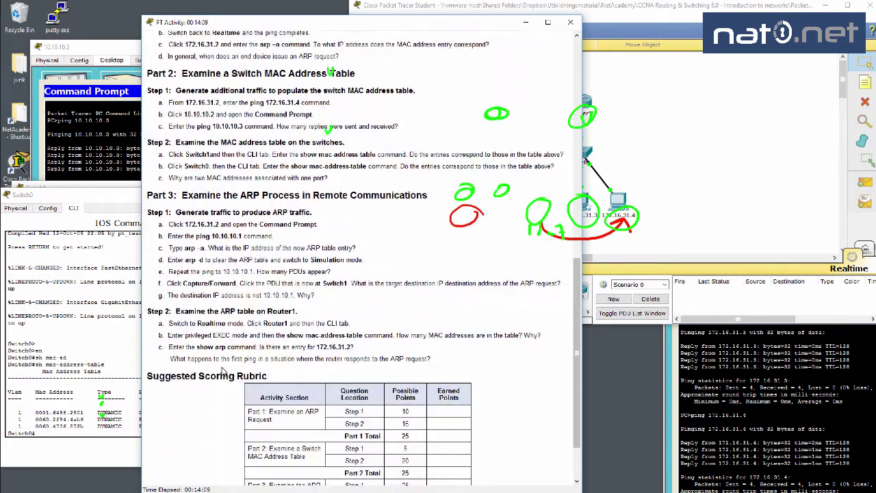
scroll(221, 370, "down", 1)
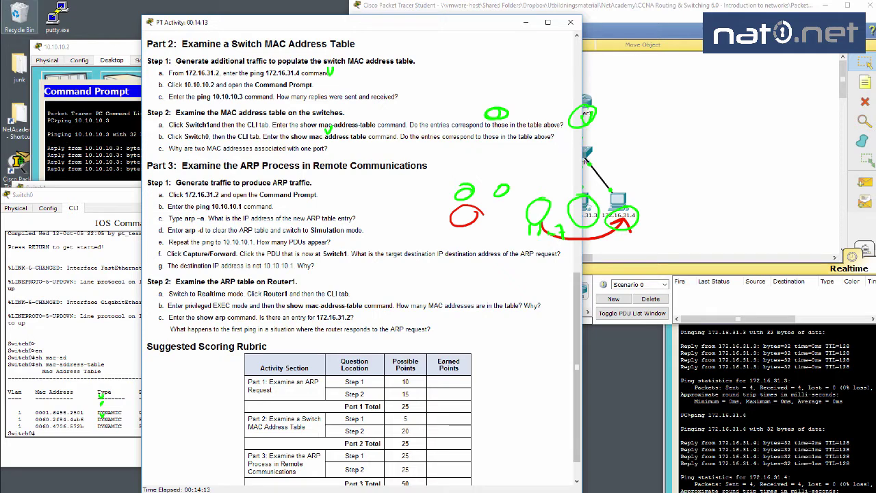
key("Escape")
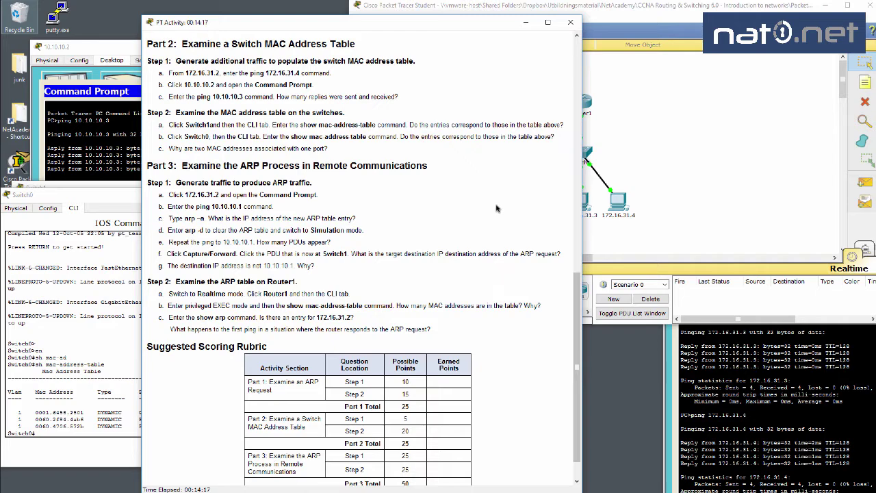
Open the Command Prompt of PC 172.16.31.2 and place its window beside the Part 3 instructions
left_click(639, 239)
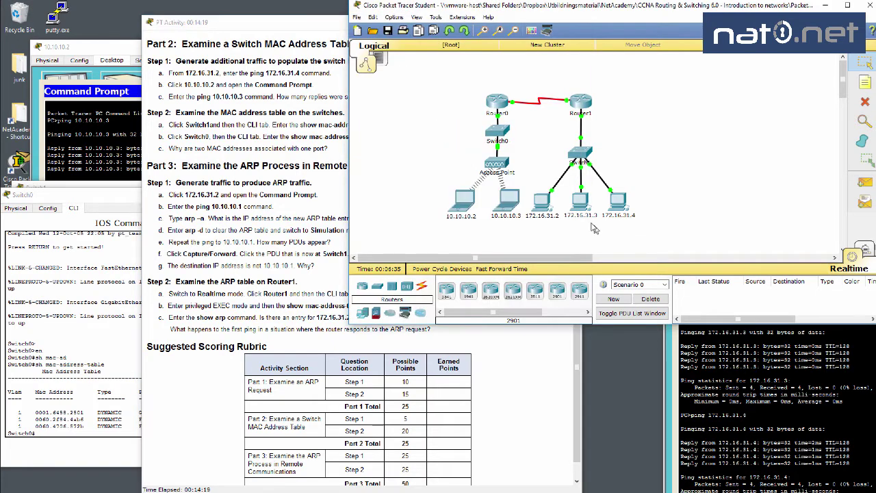
left_click(535, 208)
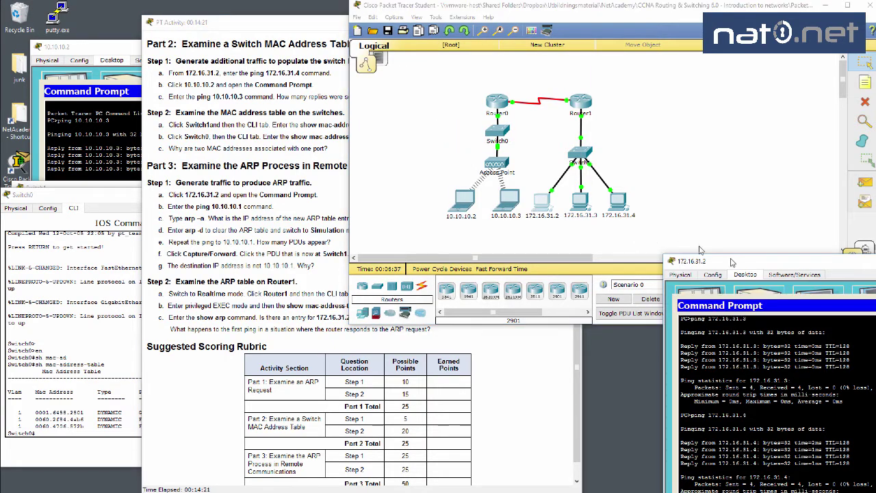
left_click_drag(749, 268, 592, 174)
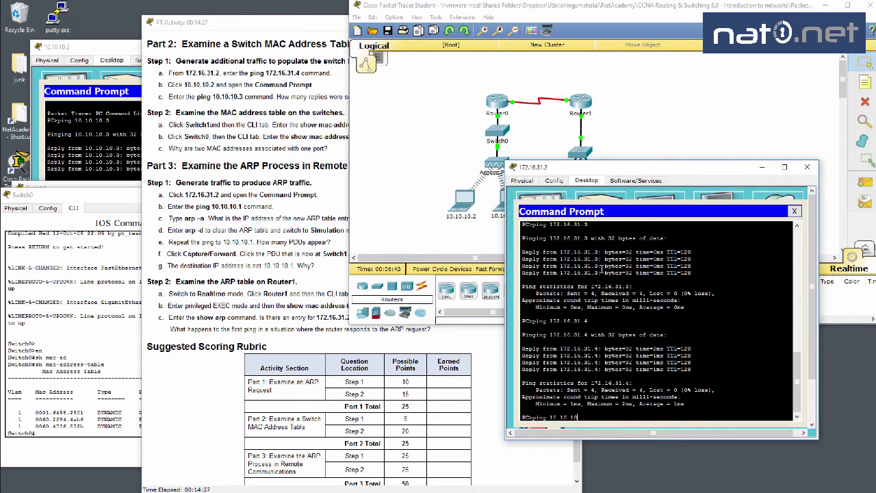
Check the Part 3 Step 1 instructions and run arp -a on 172.16.31.2 to list its current ARP table
left_click(147, 291)
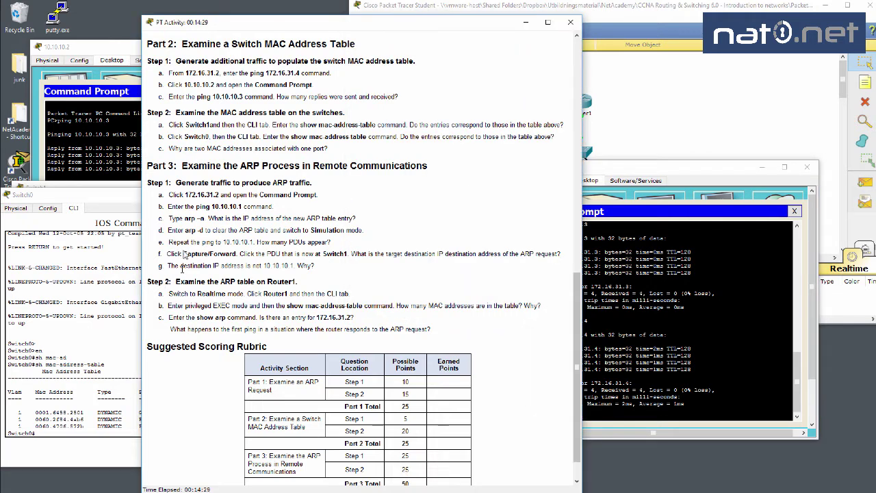
left_click(651, 318)
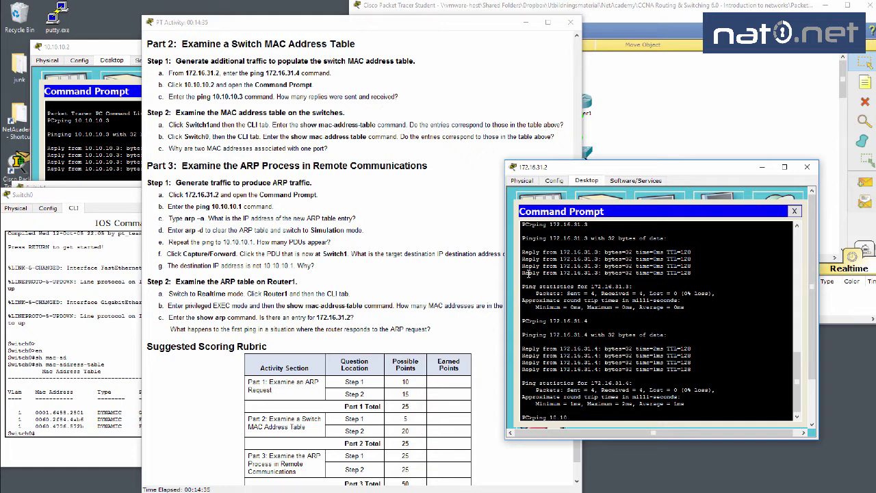
type("arp -a")
key("Return")
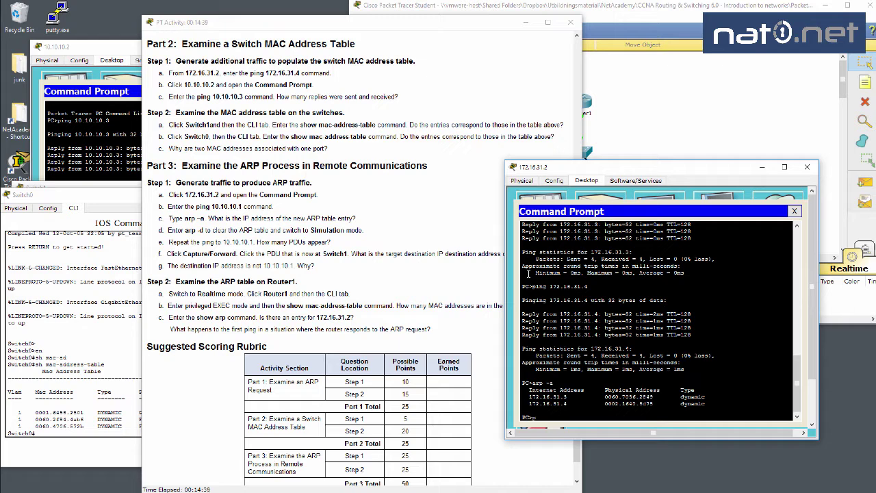
Enter ping 10.10.10.1 on 172.16.31.2 without running it, and move the Command Prompt clear of the network topology
type("ping 10.10.10.1")
left_click_drag(614, 164, 199, 182)
left_click(643, 228)
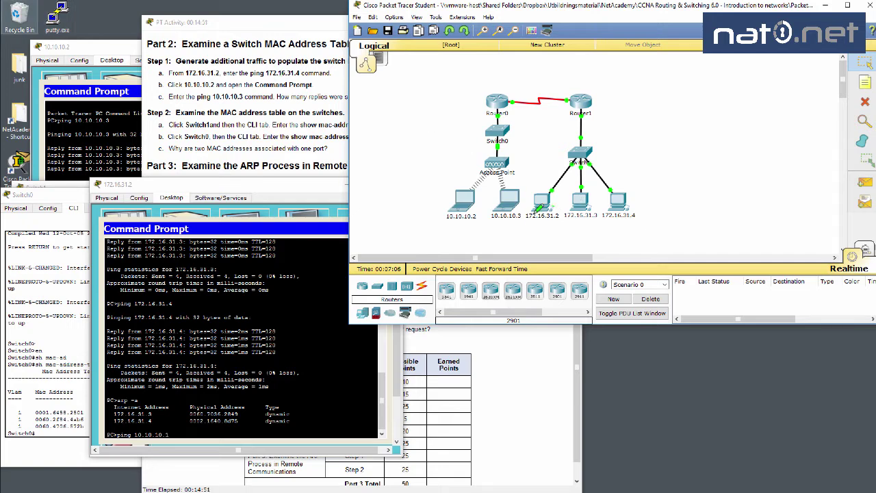
Annotate the topology with the route from 172.16.31.2 to 10.10.10.2, lines through both routers, and an arrow labelled 31.1 at Router1
left_click_drag(540, 205, 640, 217)
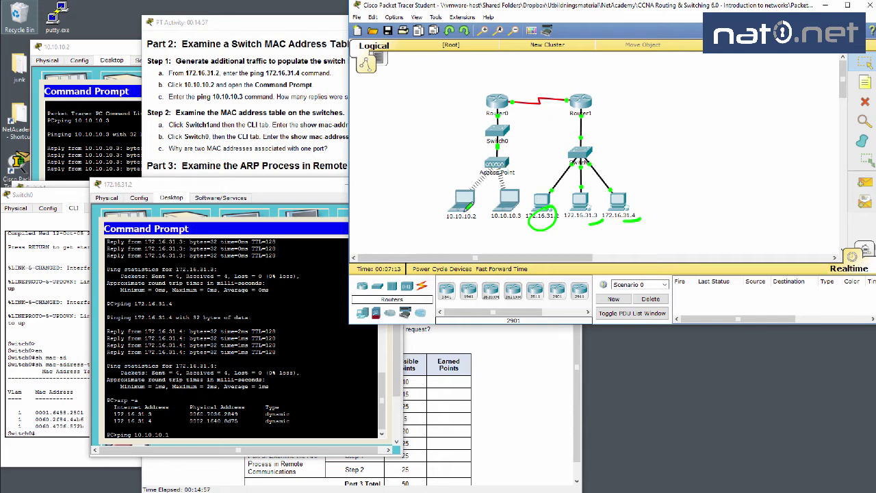
mouse_move(545, 200)
left_mouse_down()
mouse_move(553, 213)
mouse_move(581, 152)
mouse_move(547, 81)
mouse_move(483, 116)
mouse_move(463, 197)
mouse_move(482, 185)
left_mouse_up()
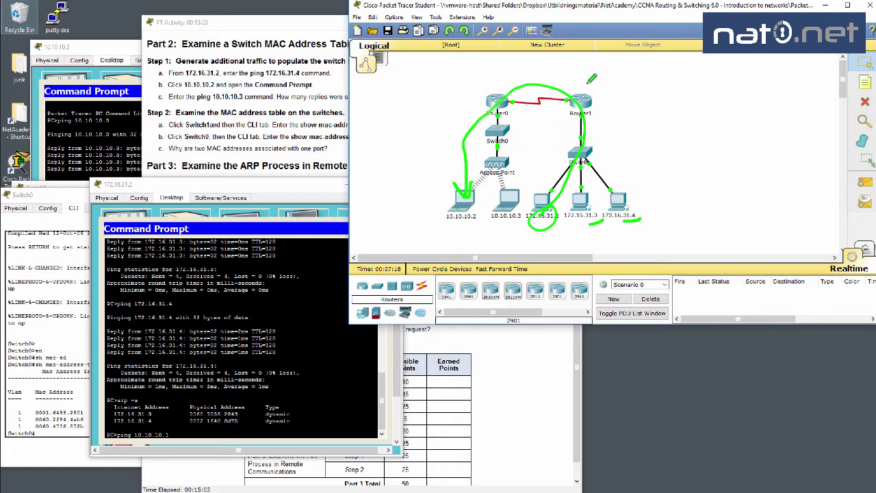
left_click_drag(598, 72, 541, 151)
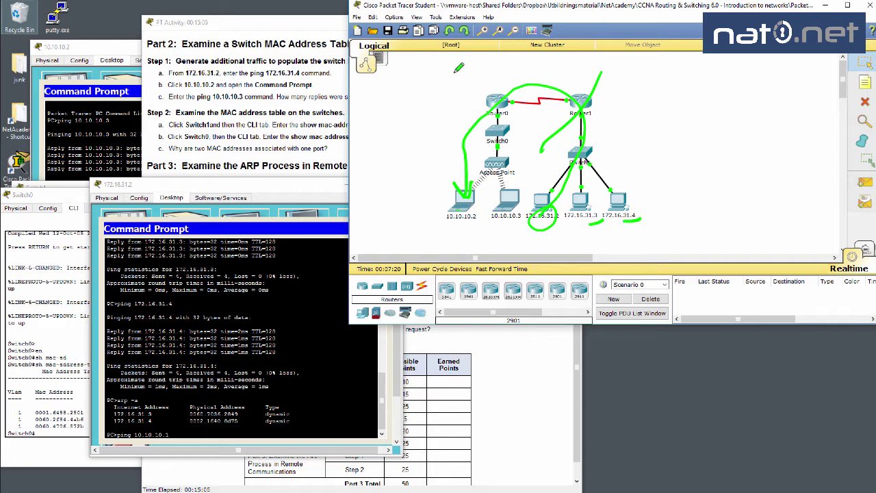
left_click_drag(455, 73, 521, 123)
mouse_move(472, 210)
left_mouse_down()
mouse_move(441, 223)
mouse_move(479, 212)
left_mouse_up()
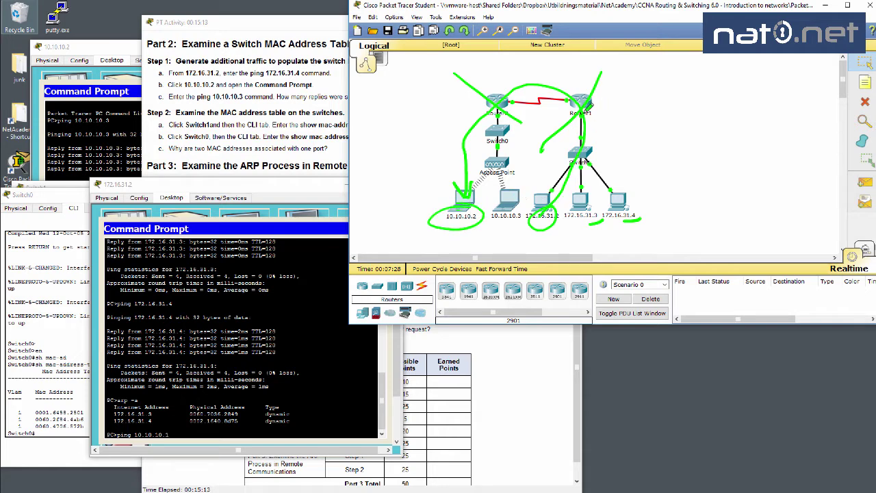
mouse_move(594, 113)
left_mouse_down()
mouse_move(630, 114)
mouse_move(605, 122)
left_mouse_up()
mouse_move(620, 87)
left_mouse_down()
mouse_move(625, 104)
mouse_move(649, 103)
left_mouse_up()
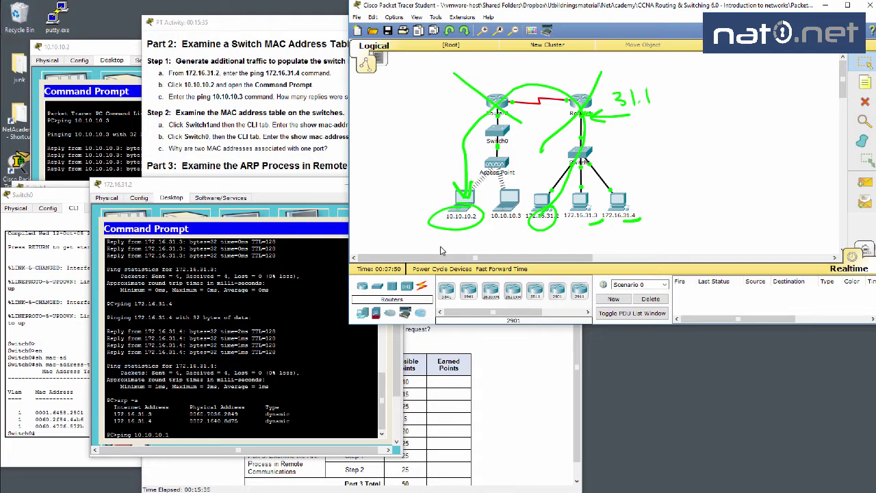
Review the activity's addressing table and circle 172.16.31.2 again on the topology as the source of the ping
left_click(204, 80)
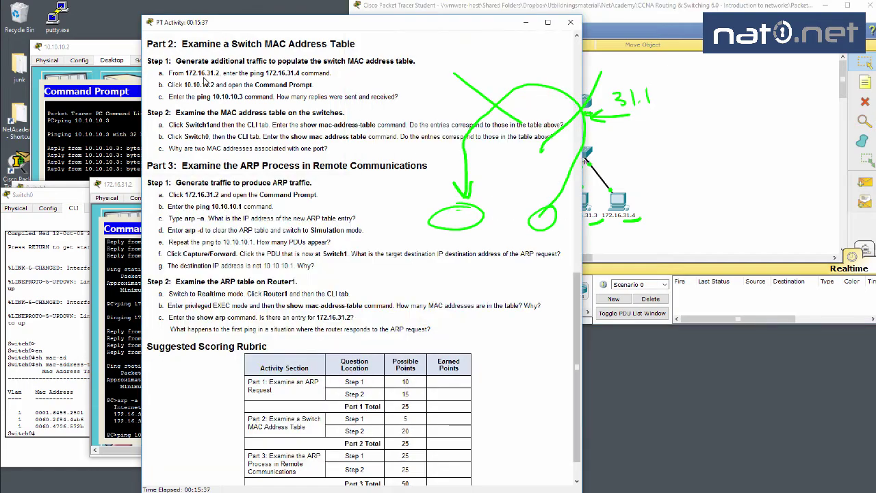
scroll(203, 80, "up", 10)
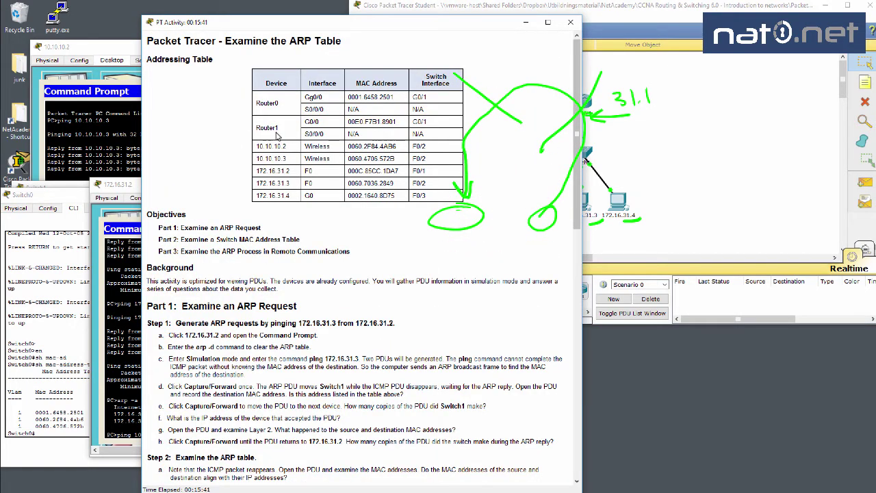
scroll(247, 271, "down", 8)
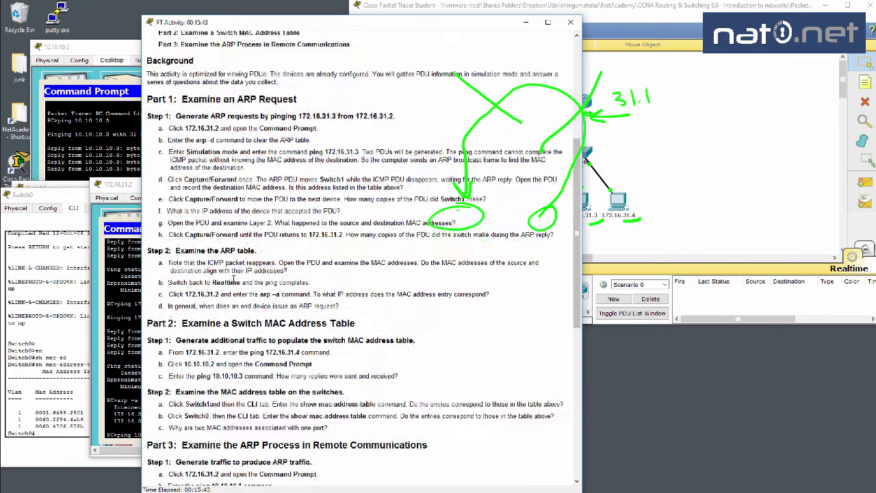
left_click(121, 289)
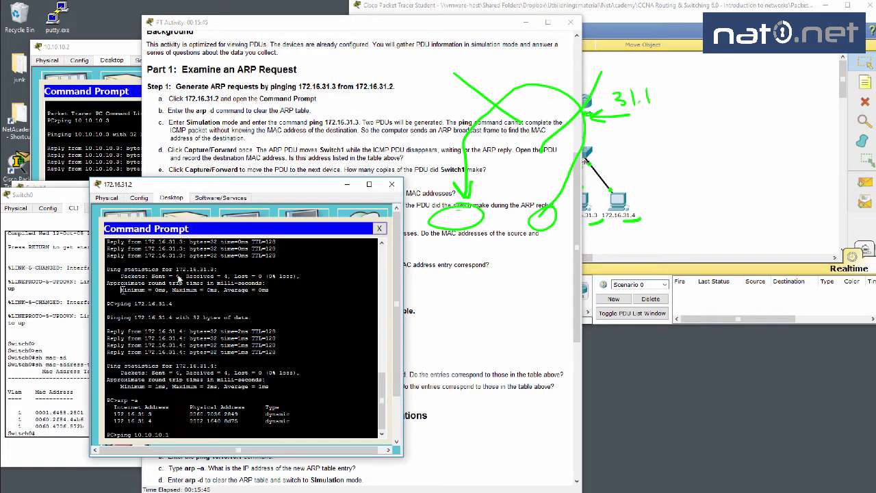
left_click(676, 179)
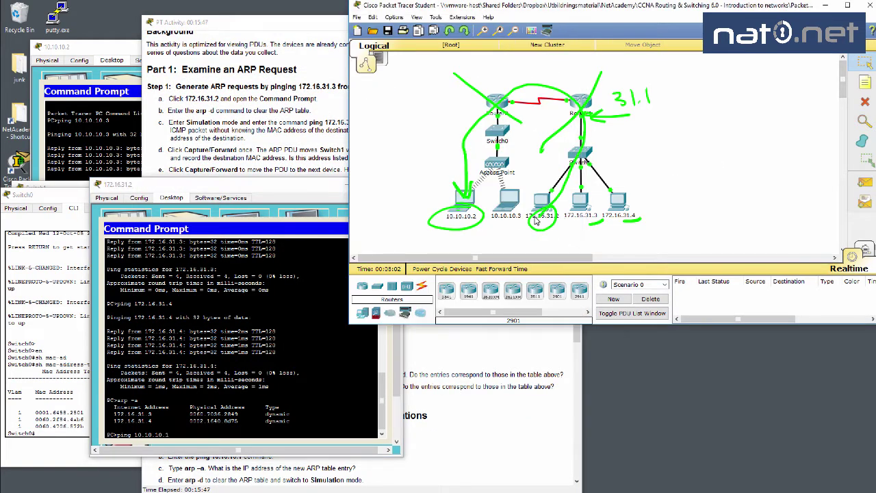
mouse_move(535, 219)
mouse_move(535, 205)
left_mouse_down()
mouse_move(552, 200)
mouse_move(544, 198)
left_mouse_up()
Return to Part 3 Step 1, run the prepared ping to 10.10.10.1, interrupt it, and list the ARP table with arp -a
left_click(186, 135)
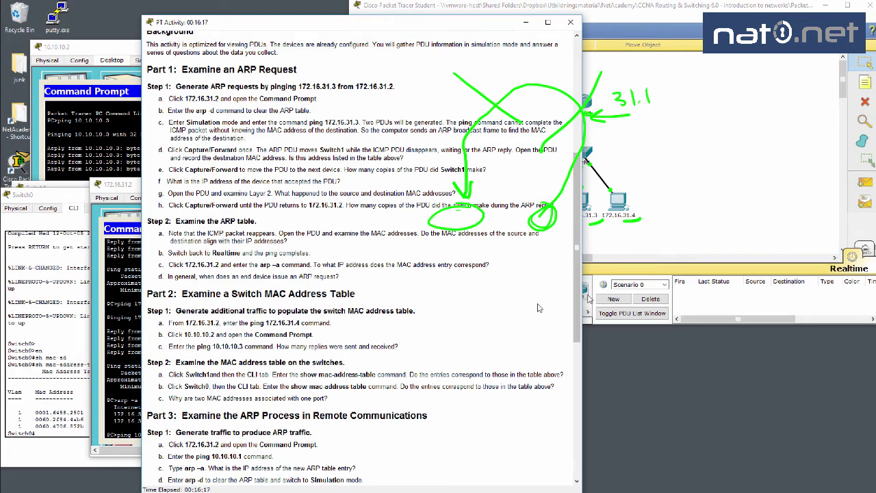
left_click_drag(577, 285, 579, 390)
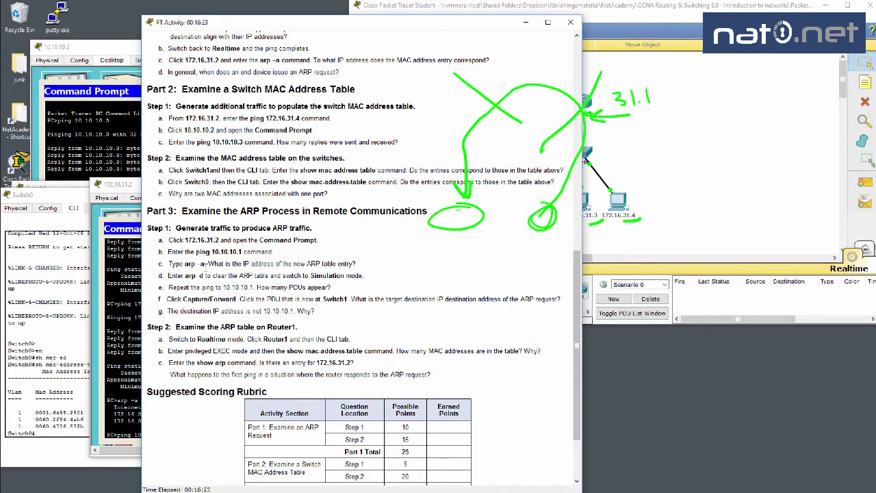
left_click(106, 276)
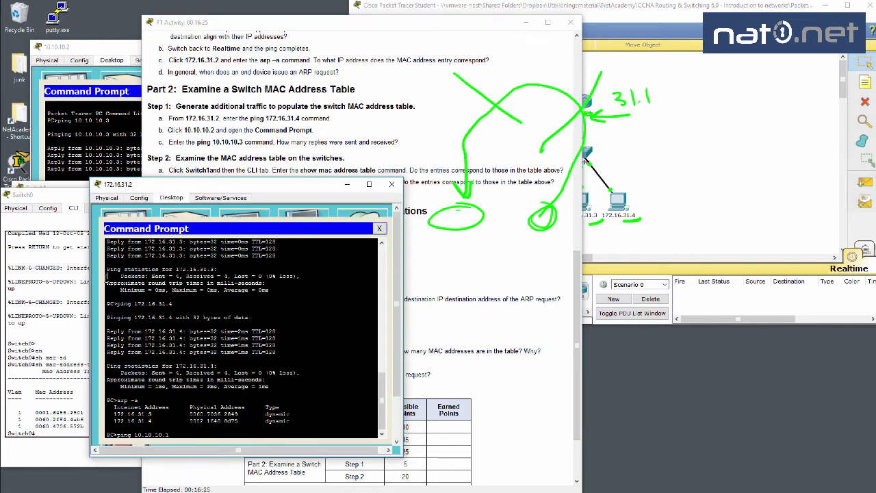
left_click(629, 179)
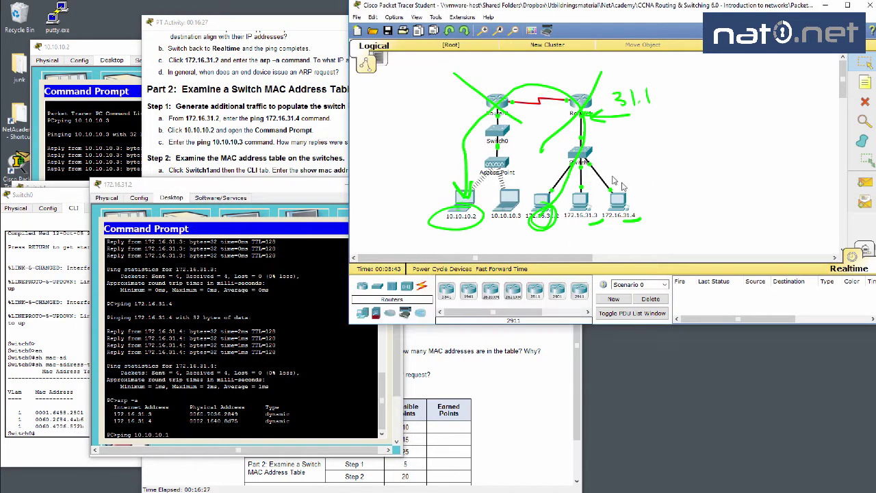
left_click(241, 292)
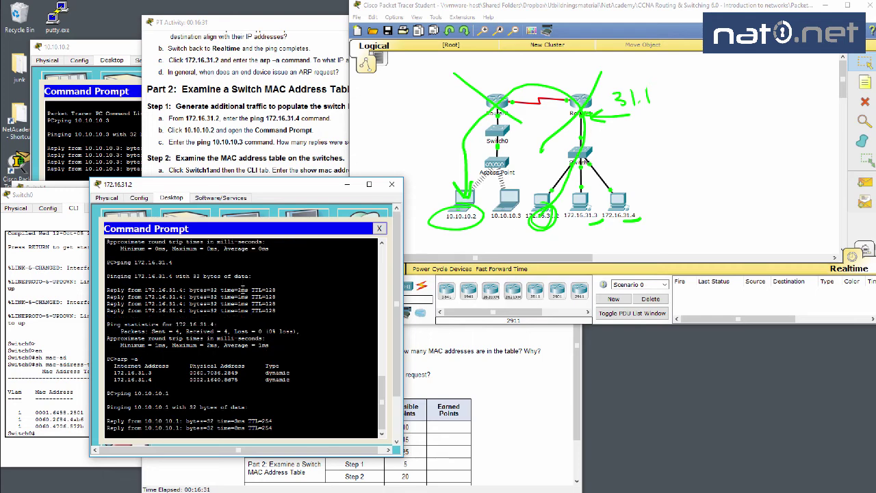
key("ctrl+c")
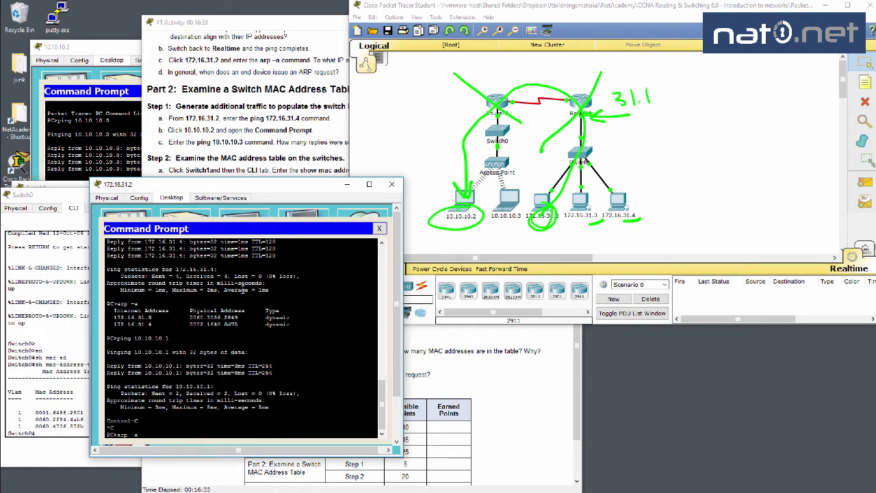
key("Return")
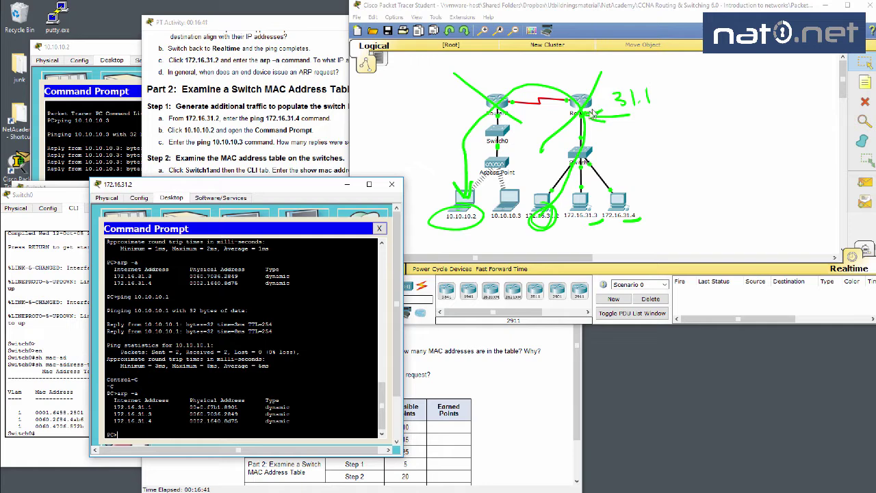
left_click_drag(592, 115, 602, 119)
Clear the ARP table of 172.16.31.2 with arp -d, verify it with arp -a, and switch to Simulation mode
key("alt+Tab")
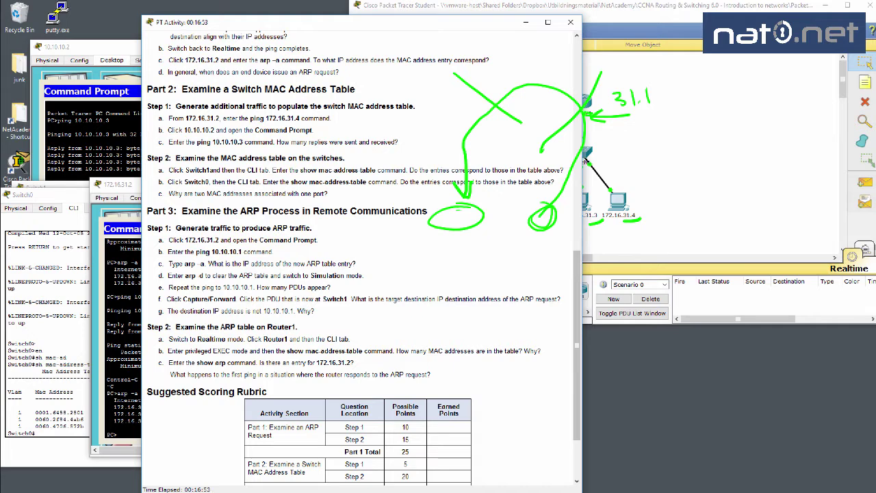
left_click(123, 276)
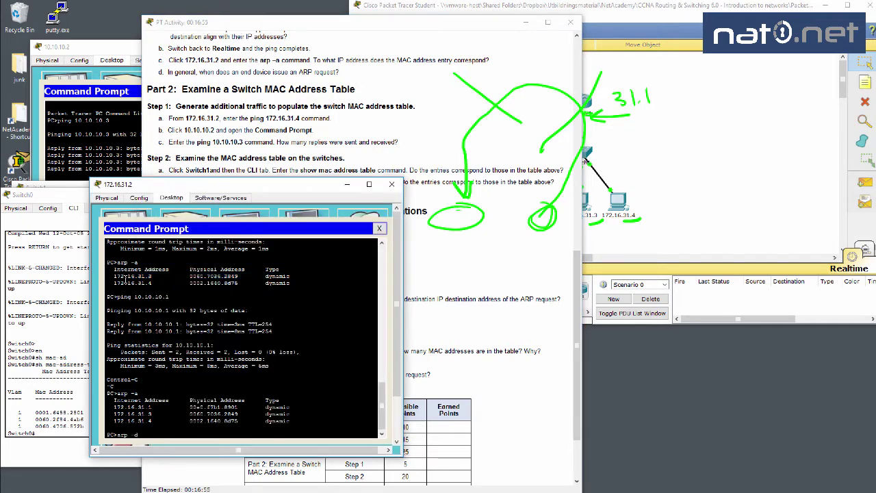
key("Return")
type("arp -a")
key("Return")
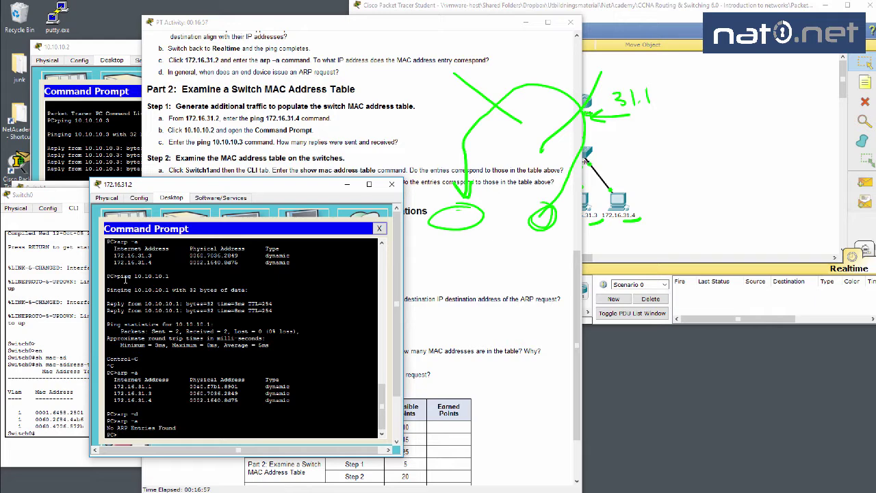
left_click(864, 249)
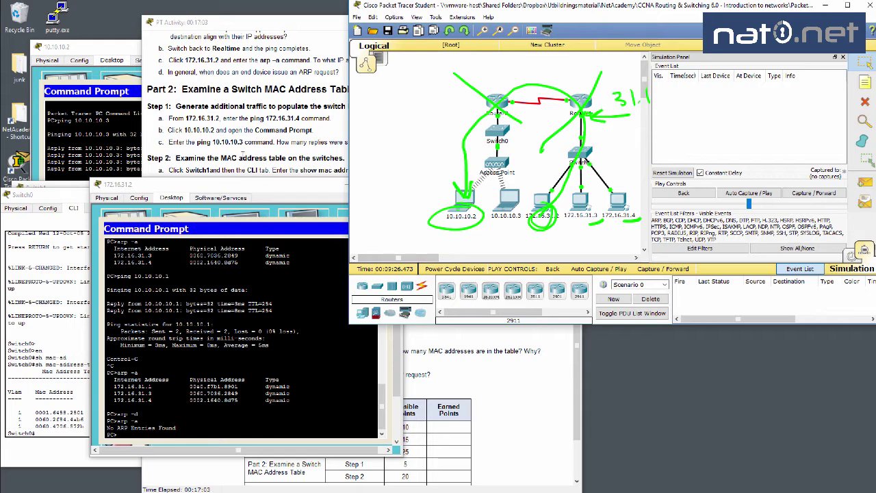
Repeat the ping to 10.10.10.1 from the command prompt of 172.16.31.2 in Simulation mode, and return to the activity's Part 3 question on PDUs
left_click(239, 159)
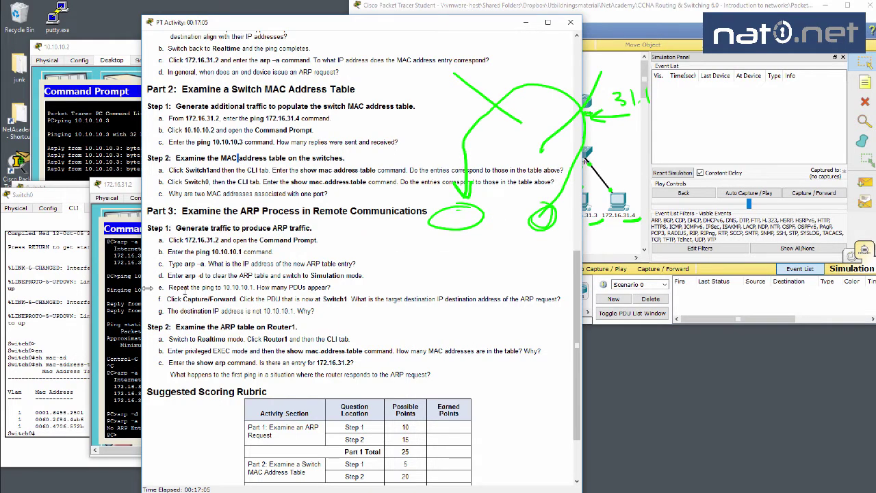
left_click(124, 286)
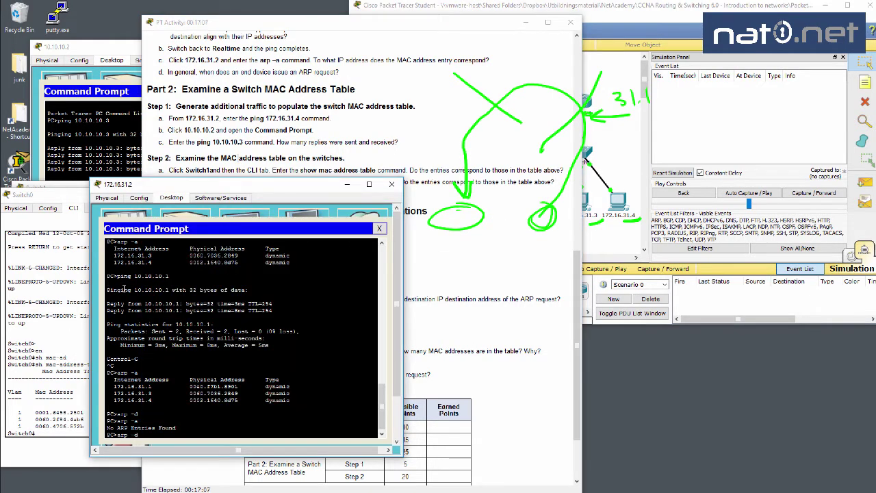
key("Up")
key("Up")
key("Up")
key("Return")
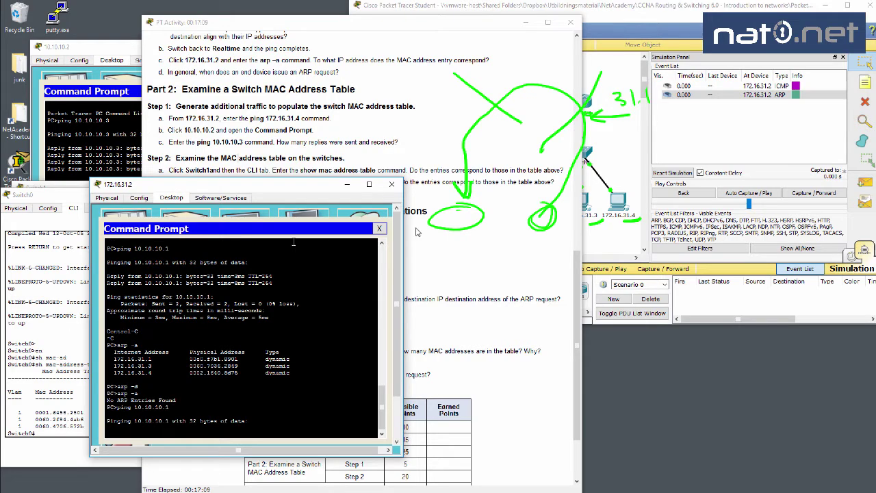
left_click(333, 154)
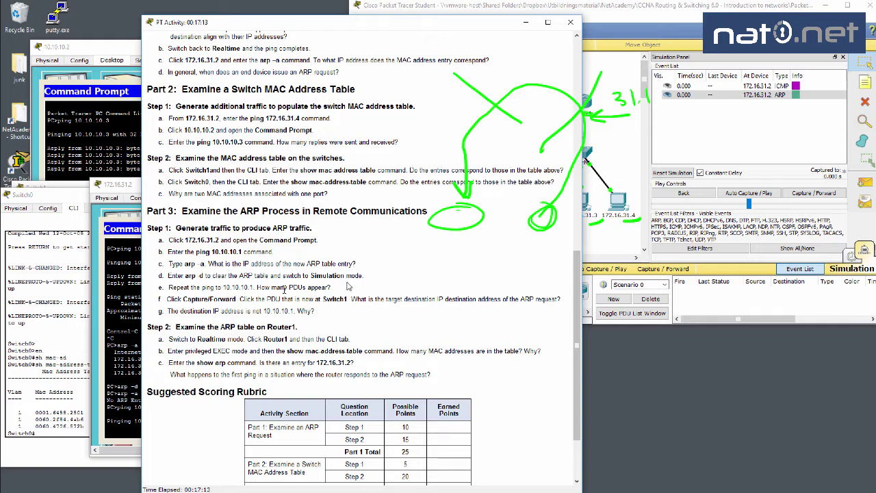
Inspect the OSI model details of the ARP and ICMP PDUs waiting at 172.16.31.2, and close the PDU information
left_click(595, 243)
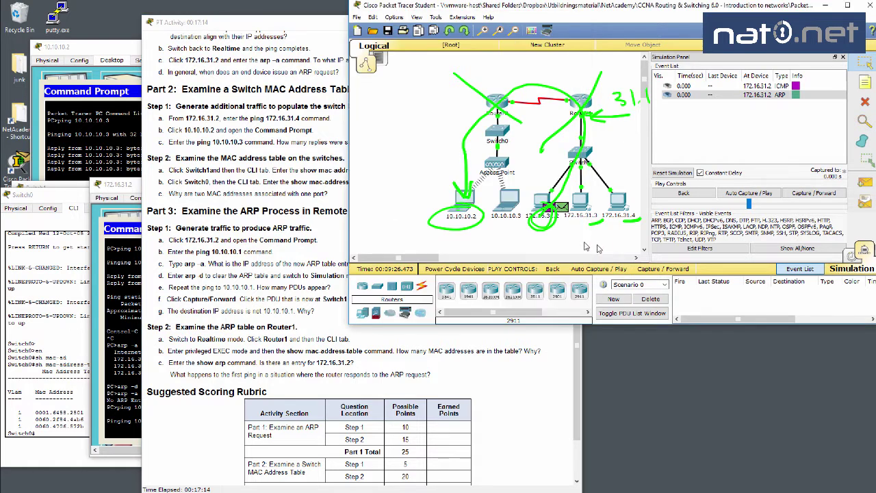
left_click(560, 207)
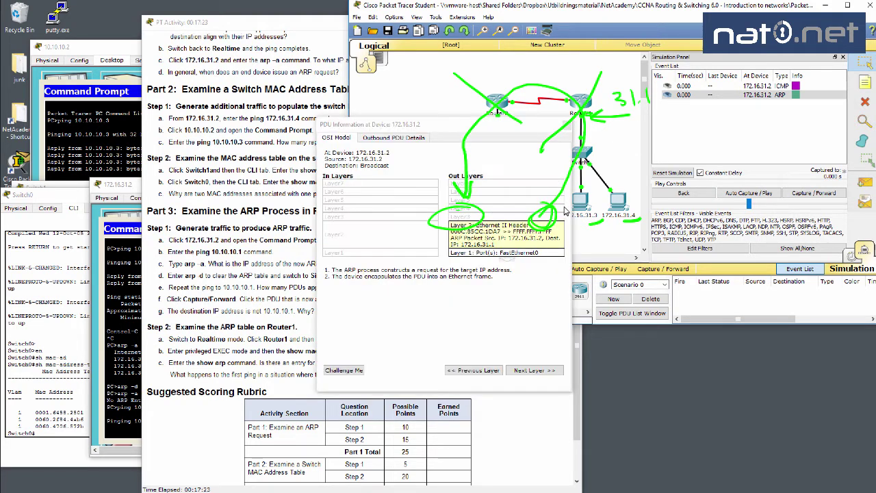
left_click_drag(430, 127, 202, 128)
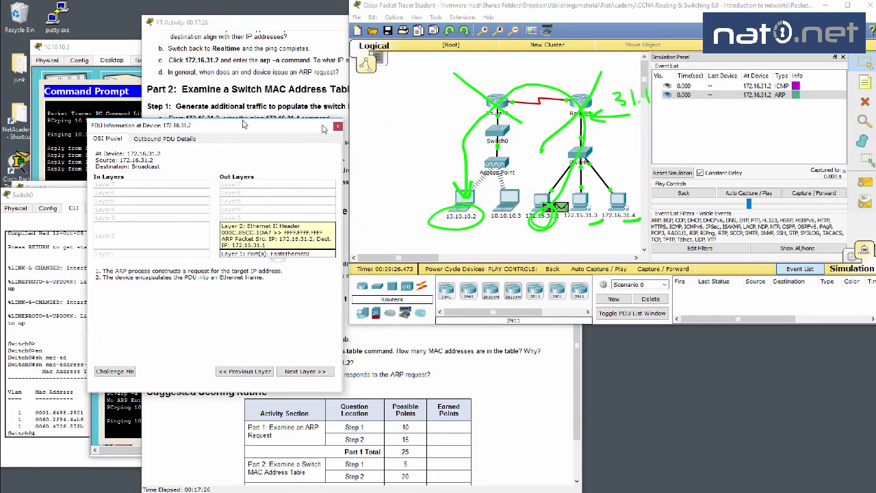
left_click(548, 206)
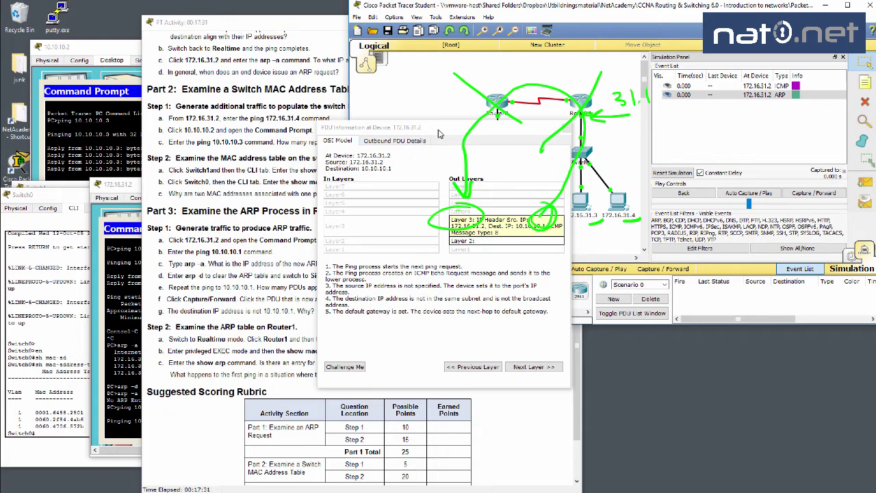
left_click_drag(439, 136, 350, 145)
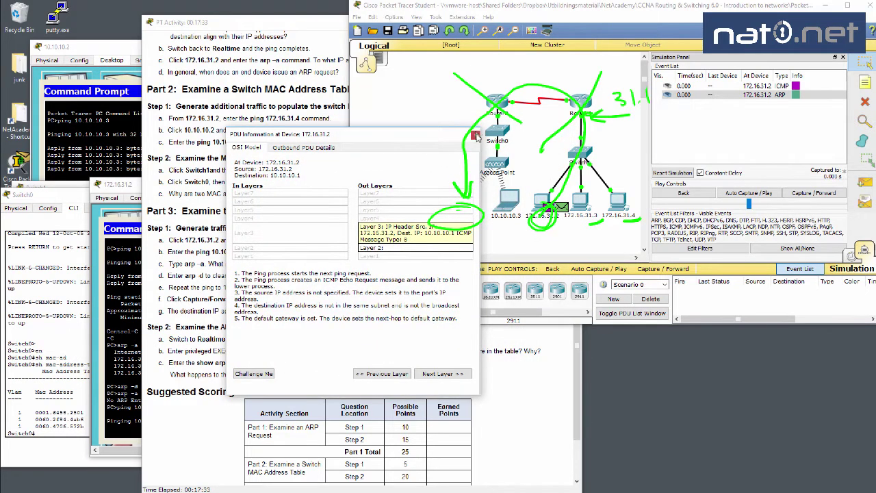
left_click(475, 135)
Check the Part 3 Step 1 instructions and advance the simulation one Capture/Forward step, moving the ARP request to Switch1
left_click(246, 270)
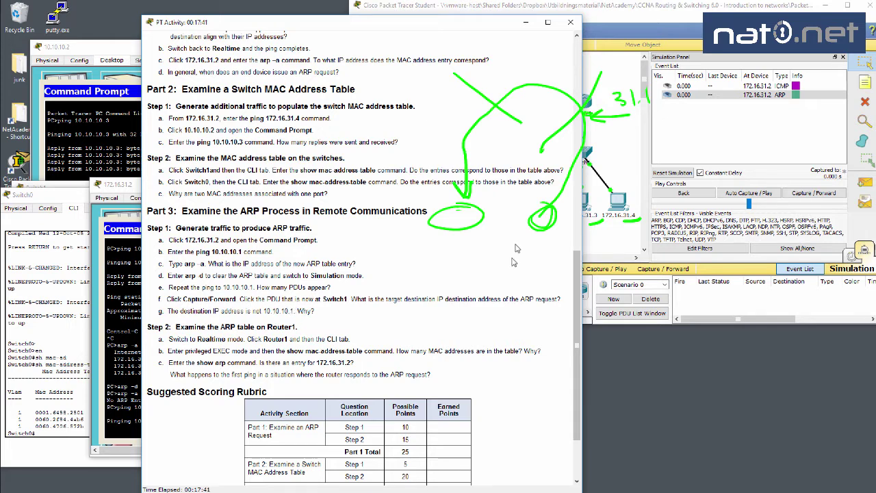
left_click(609, 249)
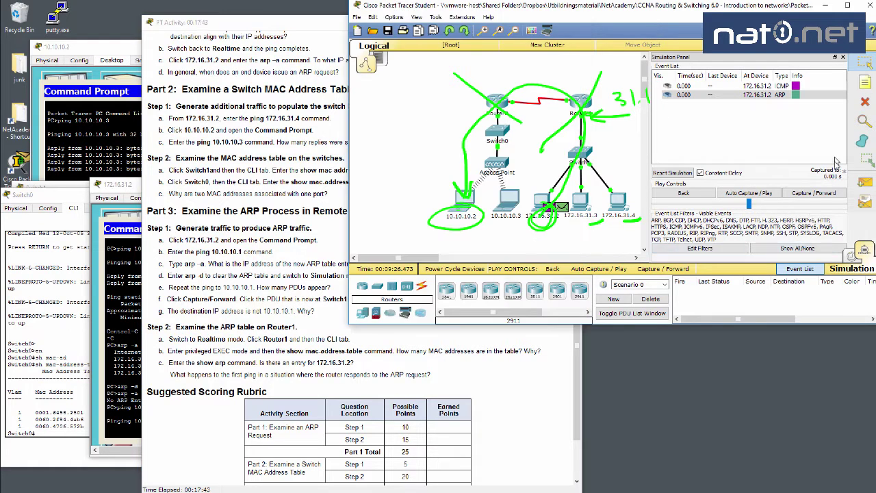
left_click(813, 195)
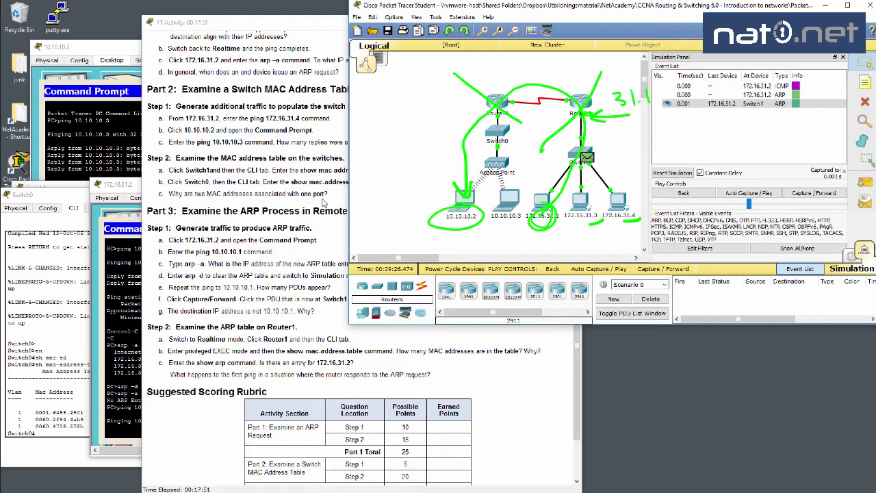
Examine the ARP request PDU at Switch1 for its target destination IP address, and close the PDU information
left_click(290, 226)
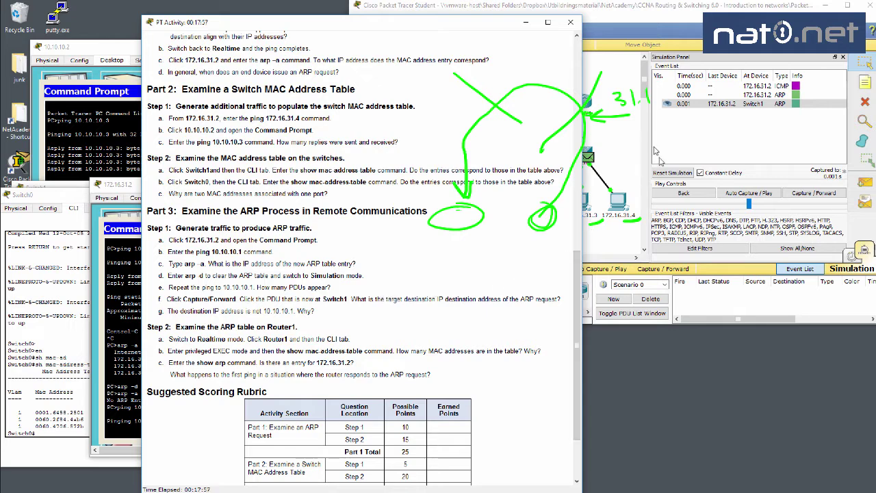
left_click(618, 145)
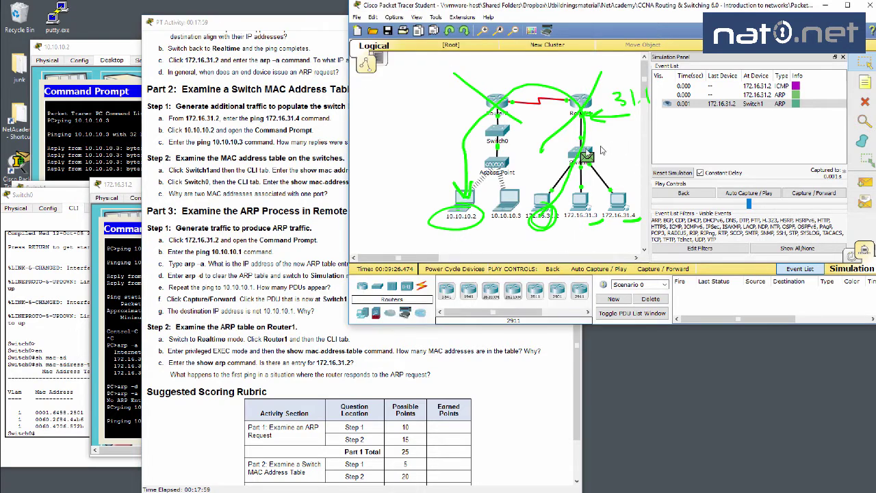
left_click(588, 160)
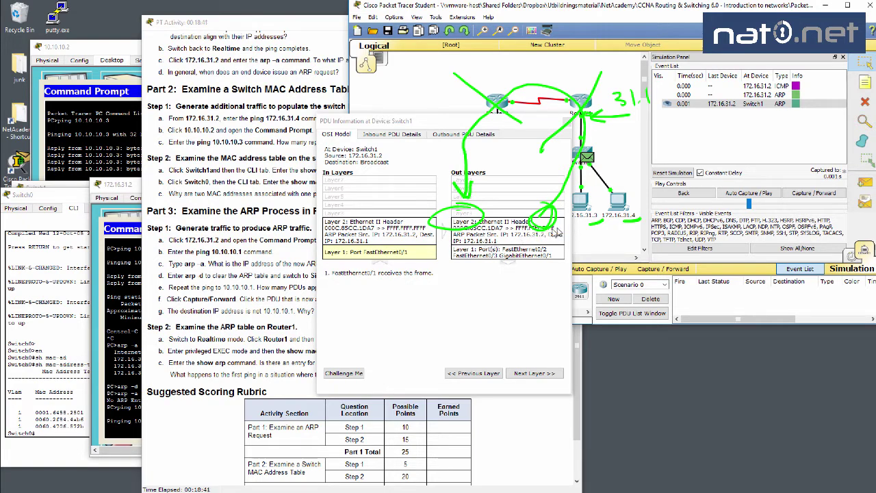
left_click(537, 137)
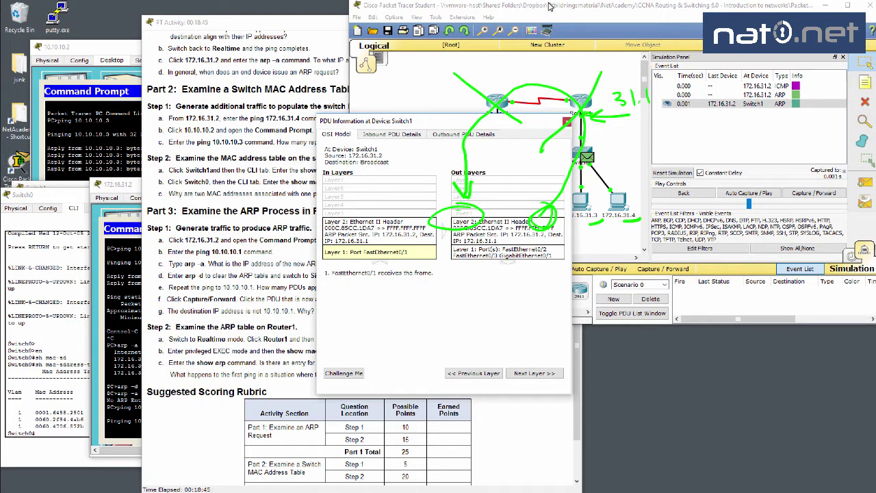
left_click(547, 6)
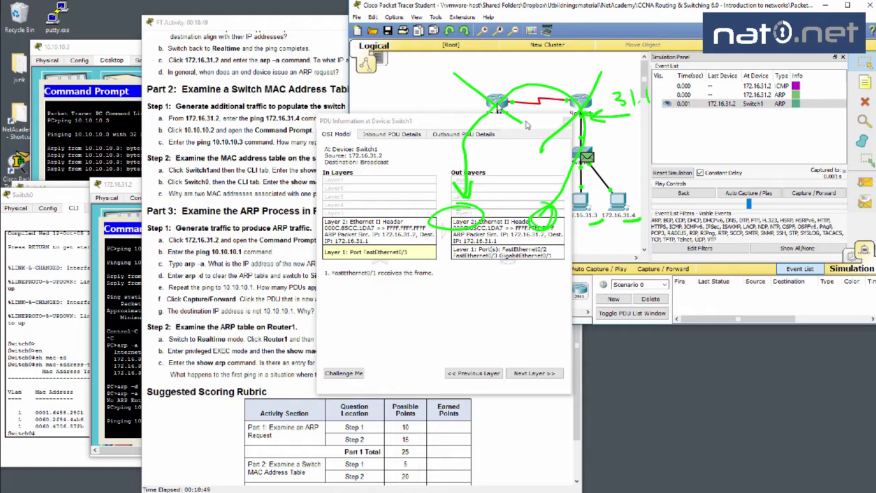
left_click(547, 124)
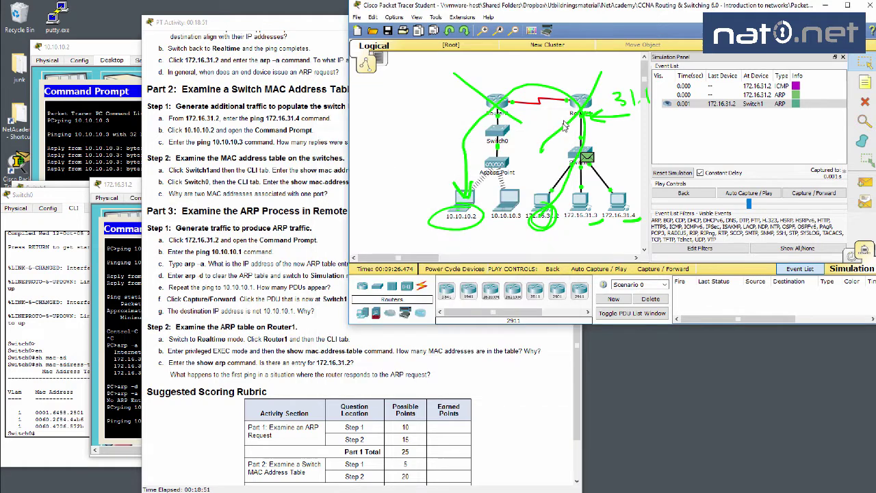
left_click(567, 122)
Follow Part 3 Step 2 by switching back to Realtime mode and opening the command line interface of Router1
left_click(287, 213)
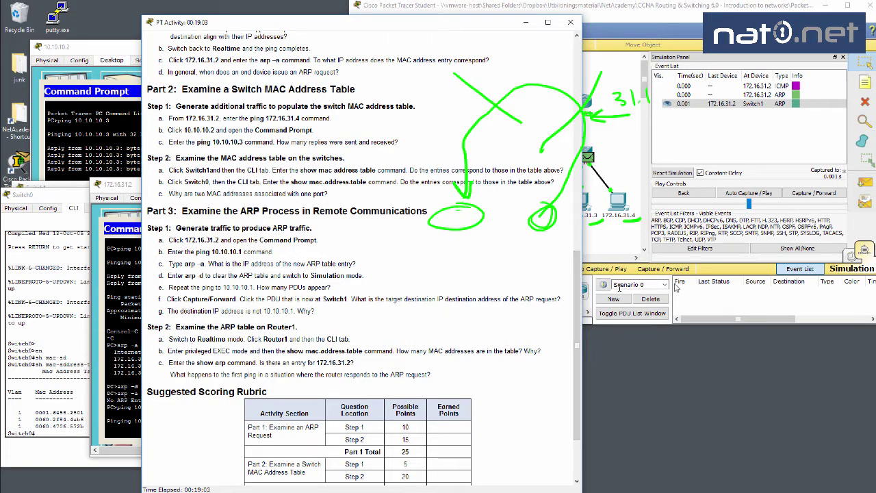
left_click(851, 255)
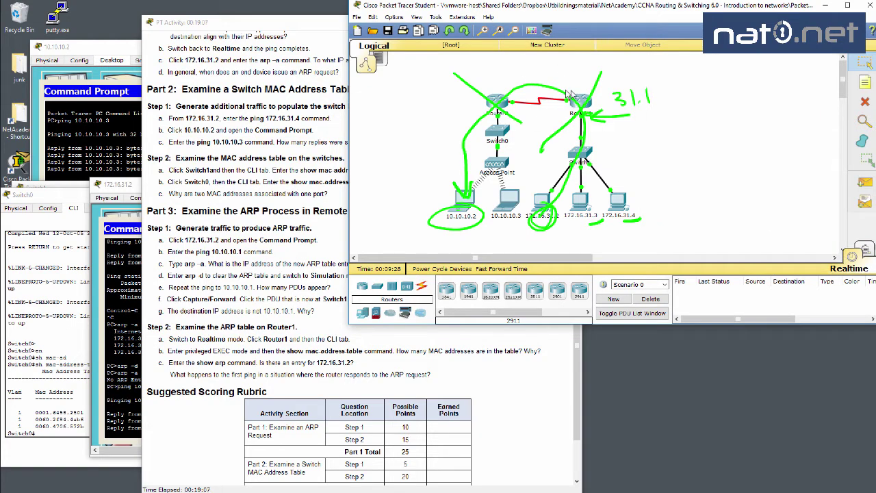
left_click(583, 102)
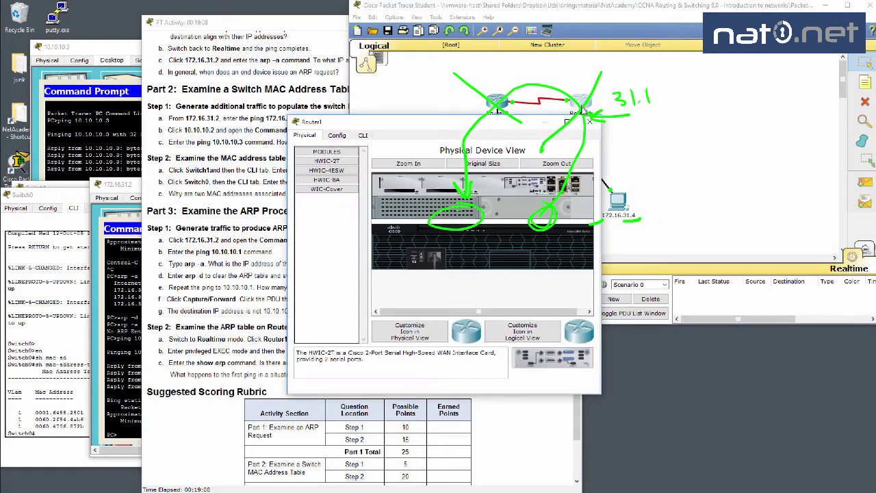
left_click(362, 135)
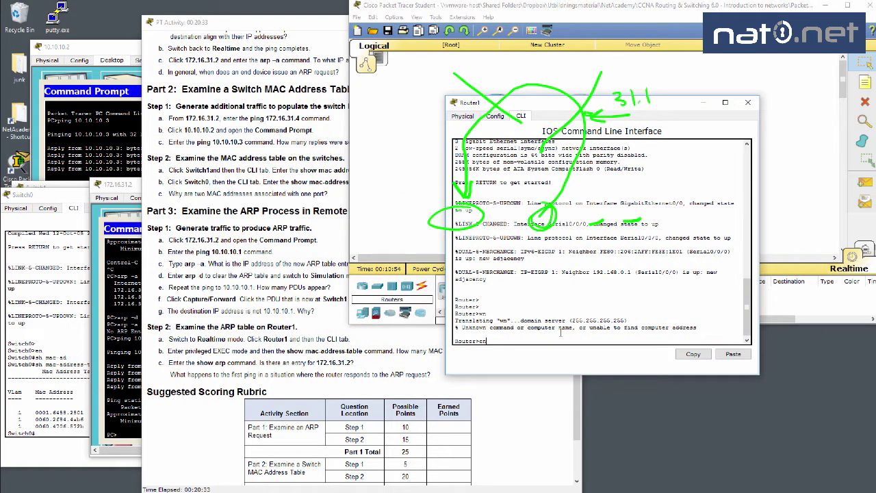
Enter privileged EXEC mode on Router1 with en and display its MAC address table with sh mac-address-table
key("Return")
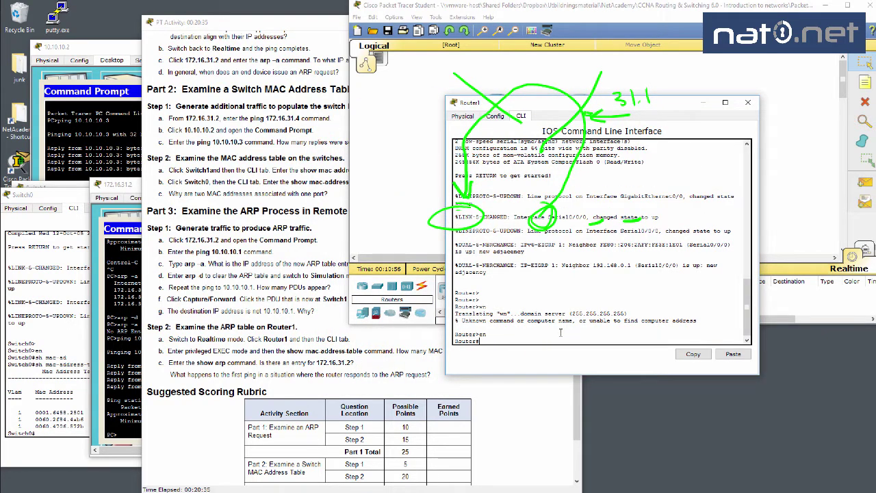
type("sh mac-a")
key("Tab")
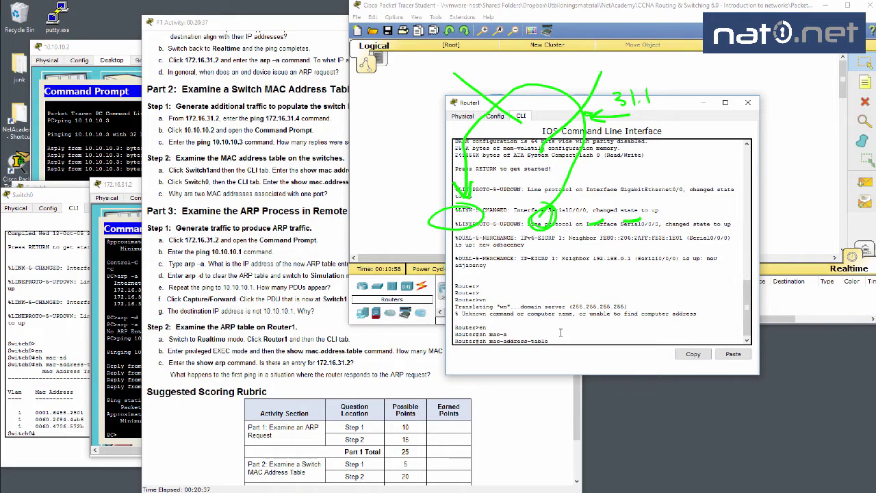
key("Return")
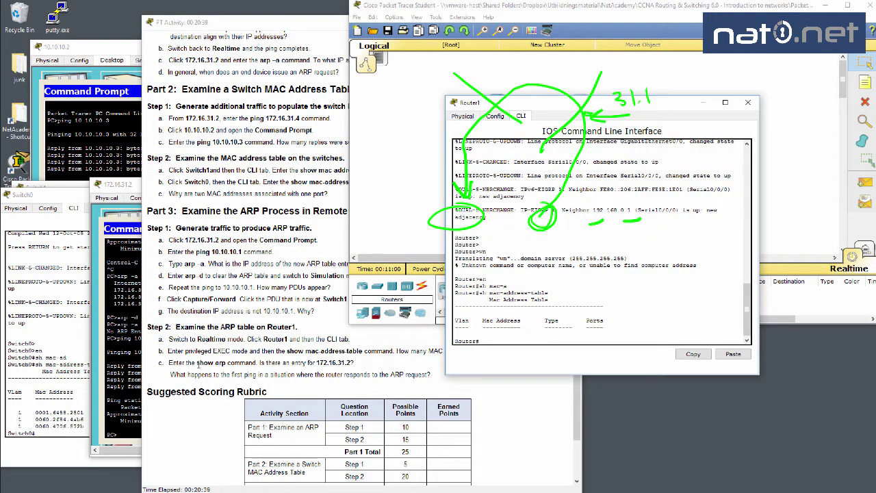
Review the remaining Part 3 Step 2 questions alongside Router1's MAC address table, the ping output at 172.16.31.2 and the topology
left_click(198, 364)
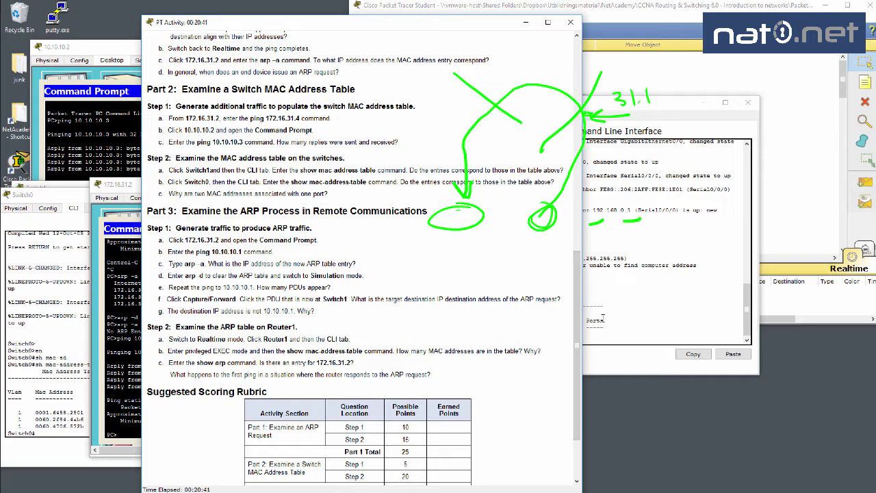
left_click(636, 312)
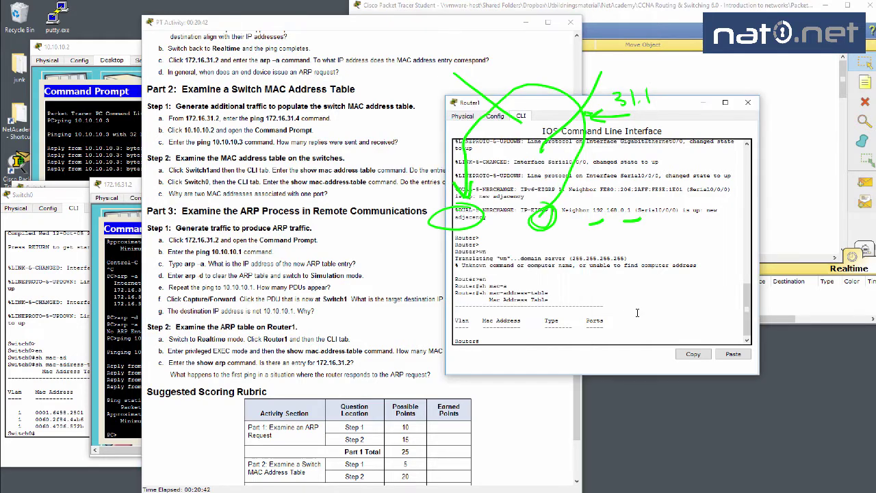
left_click(335, 385)
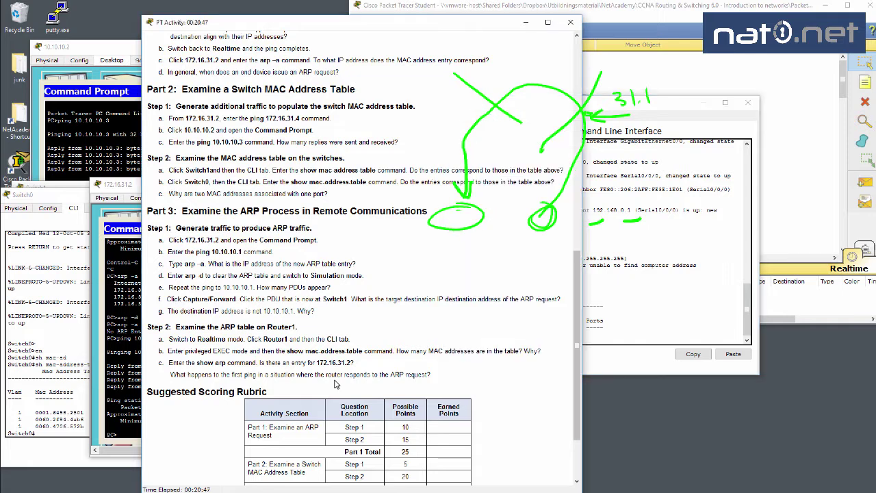
scroll(335, 384, "down", 1)
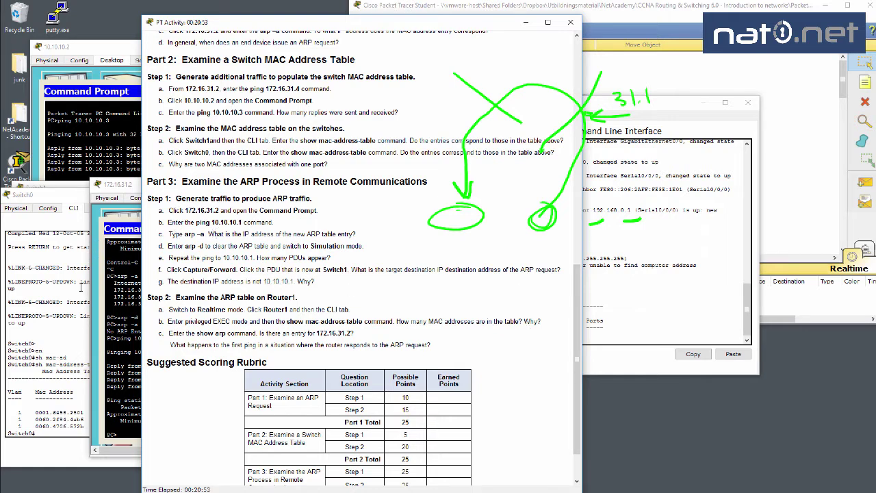
left_click(122, 297)
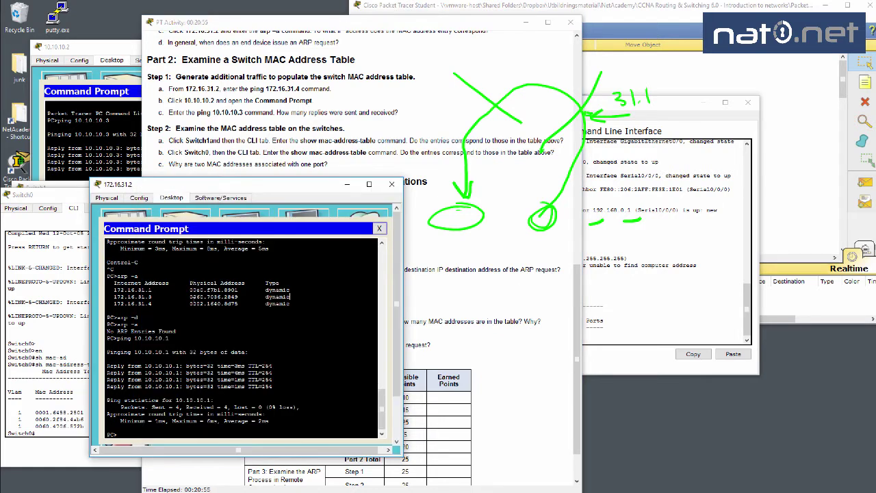
left_click(632, 9)
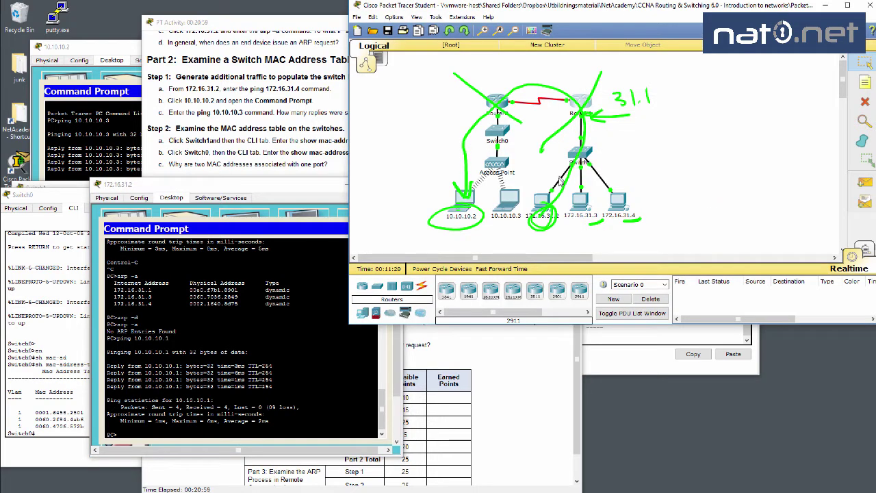
mouse_move(556, 191)
left_click(191, 174)
scroll(198, 198, "down", 3)
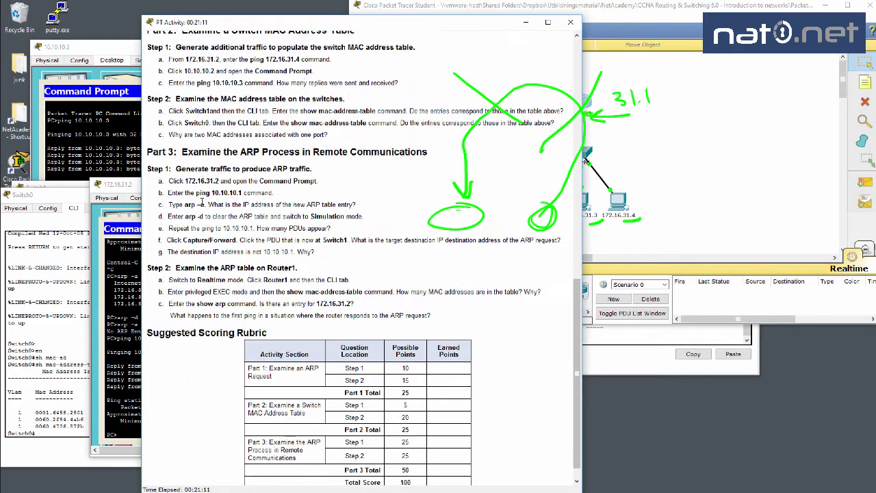